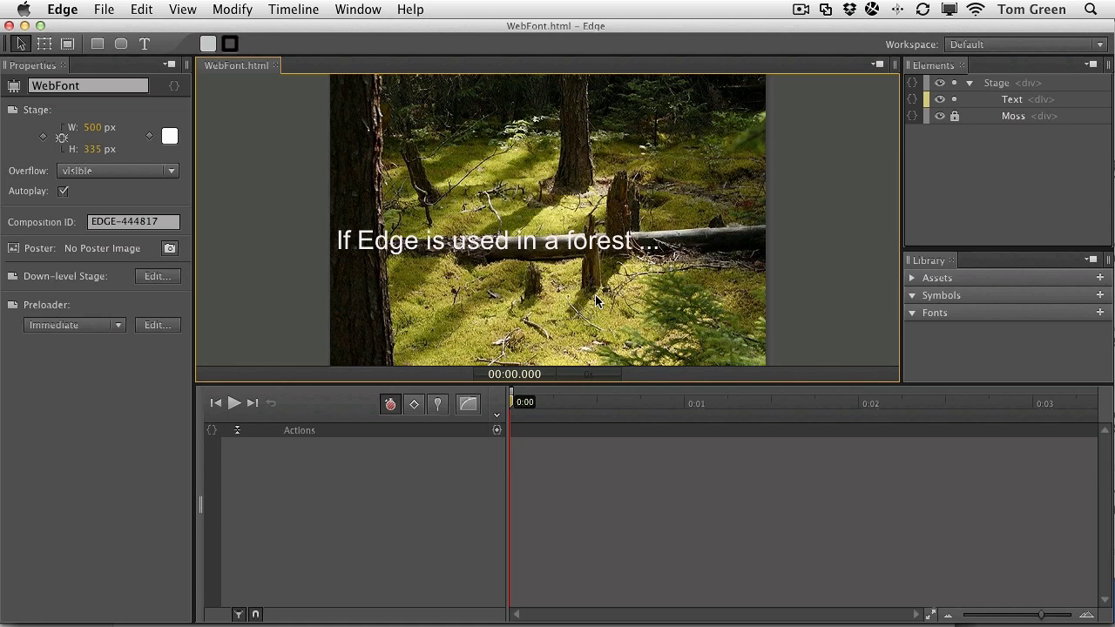
Step: Review the font choices available for the text on the stage, leaving its font as it is
left_click(445, 247)
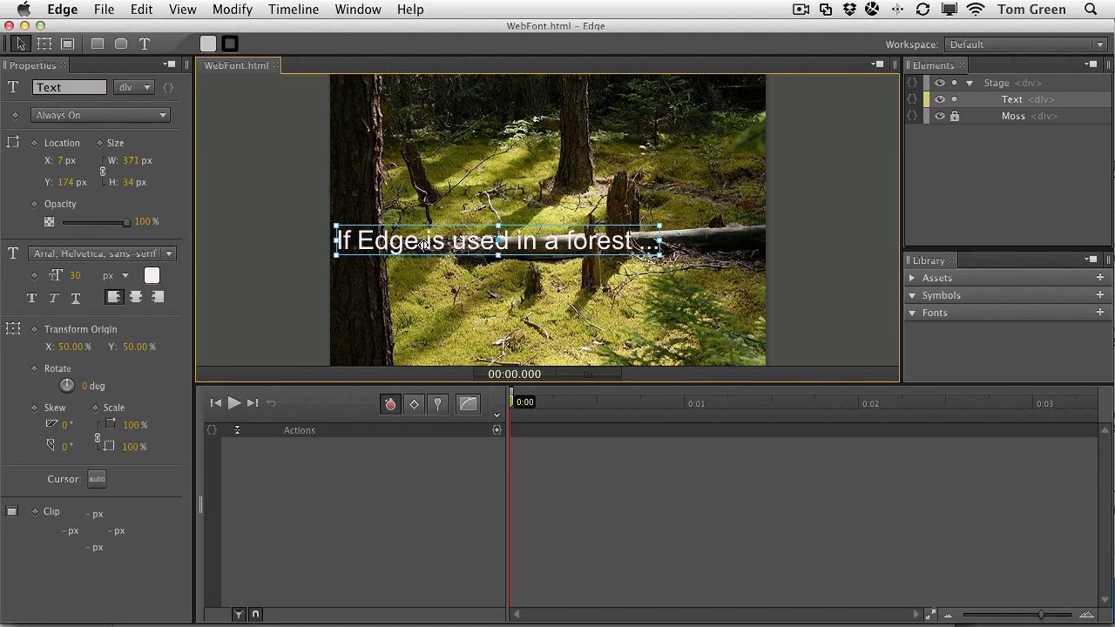
left_click(89, 254)
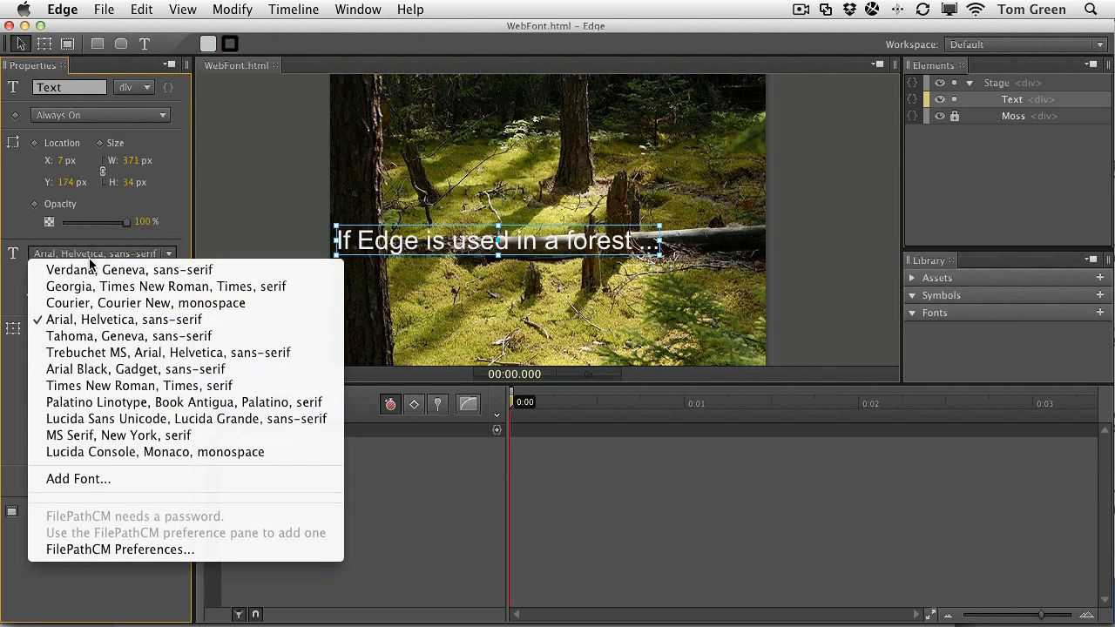
left_click(165, 209)
left_click(217, 205)
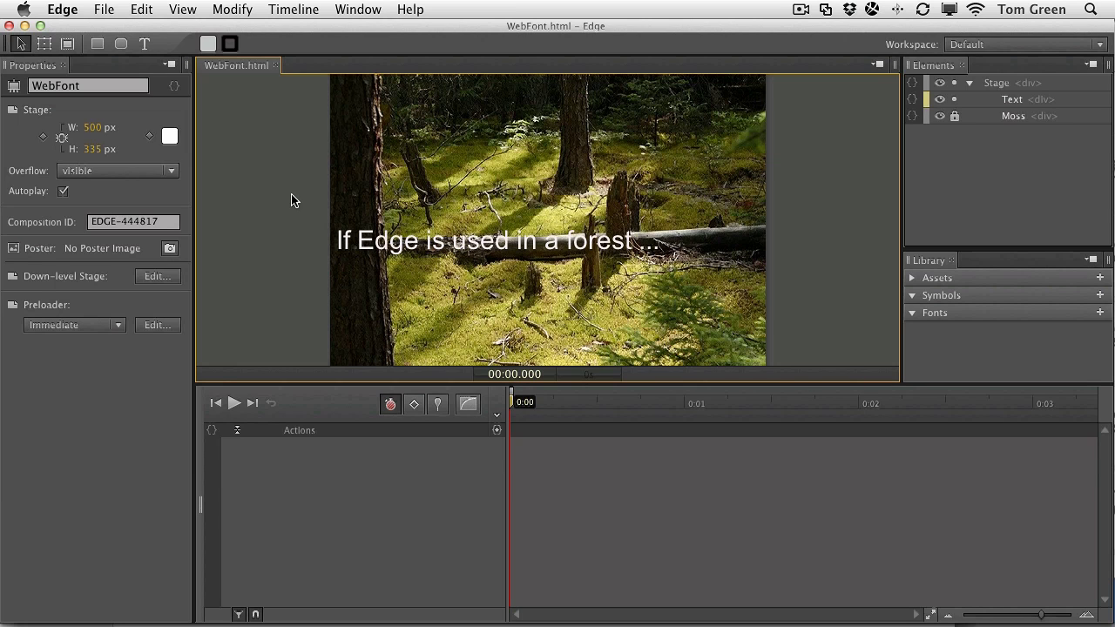
Step: Switch to Firefox and start choosing fonts on the Google Web Fonts page
key("super+Tab")
key("super+Tab")
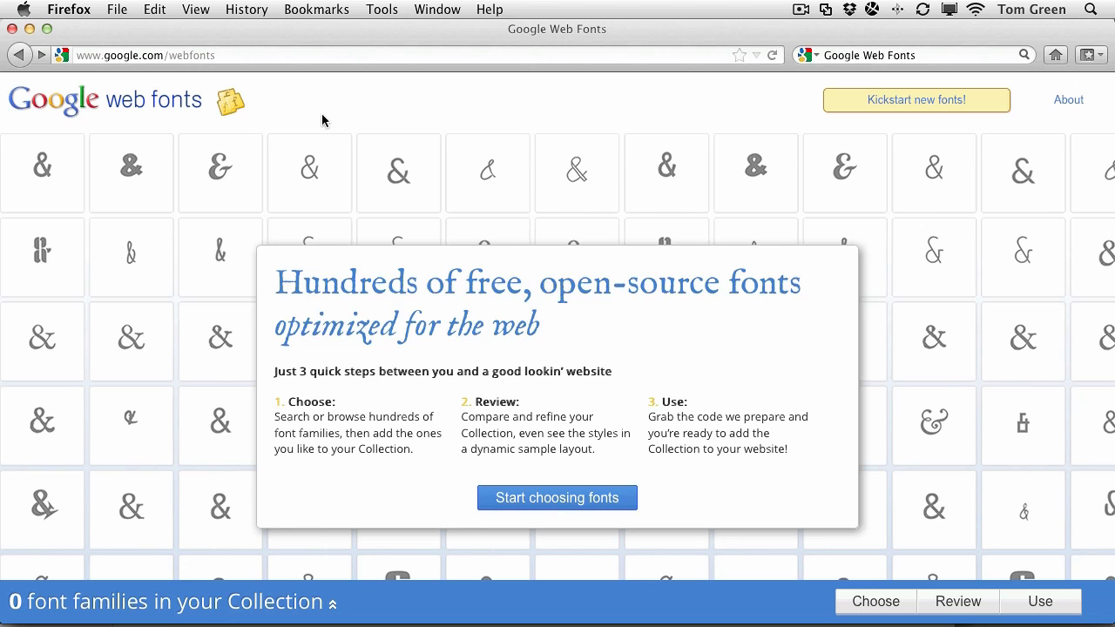
left_click(559, 501)
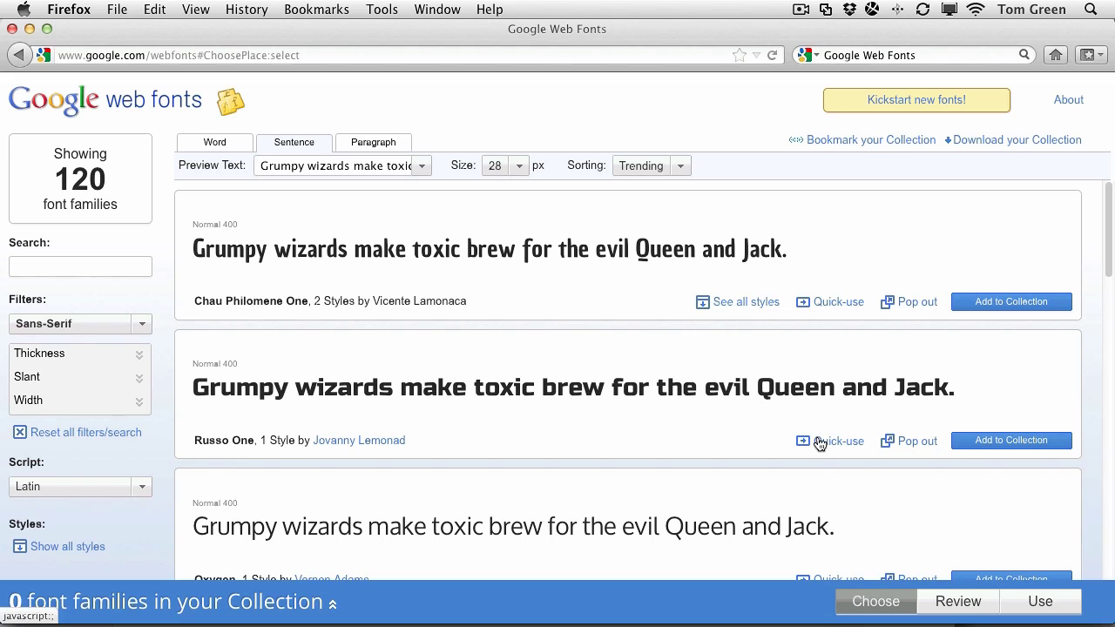
Step: View all styles of Chau Philomene One, collapse them, and check the font category filter, keeping Sans-Serif
left_click(736, 304)
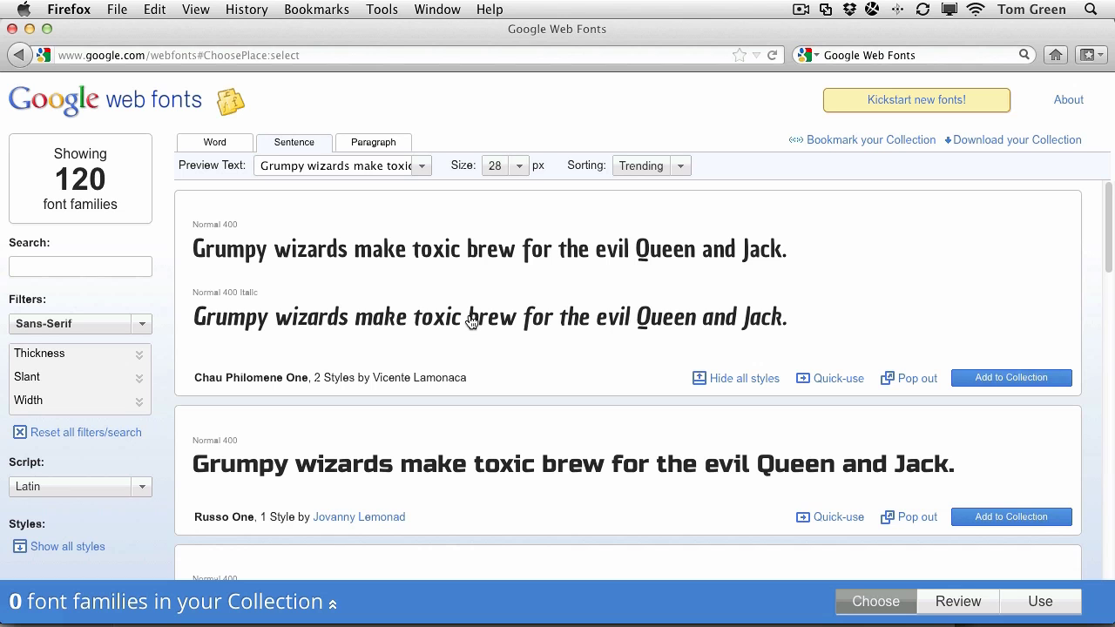
left_click(741, 379)
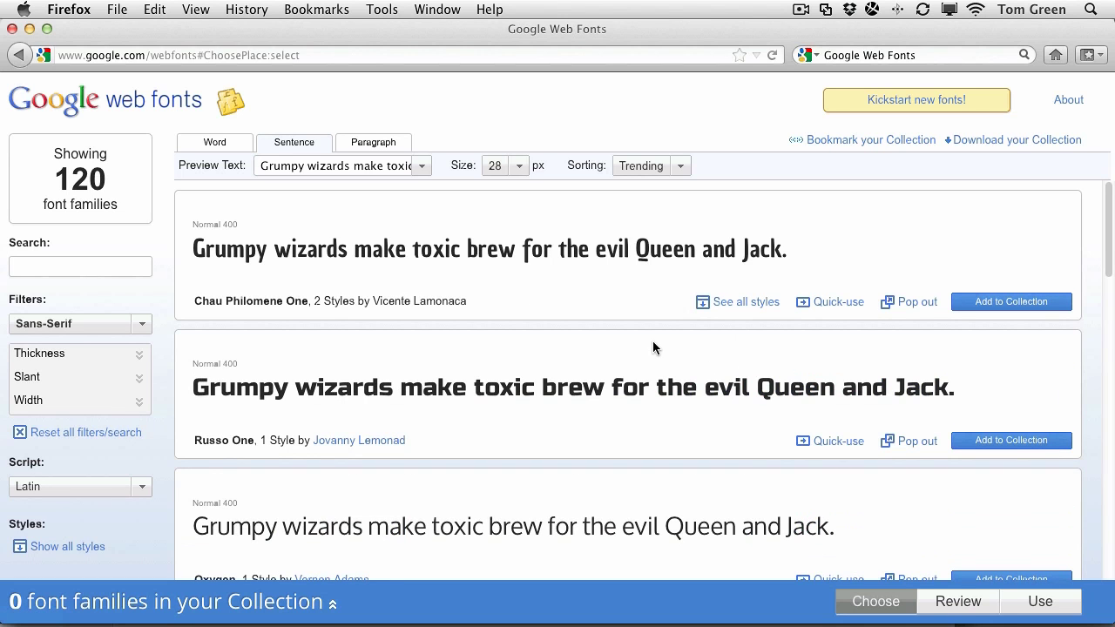
left_click(142, 324)
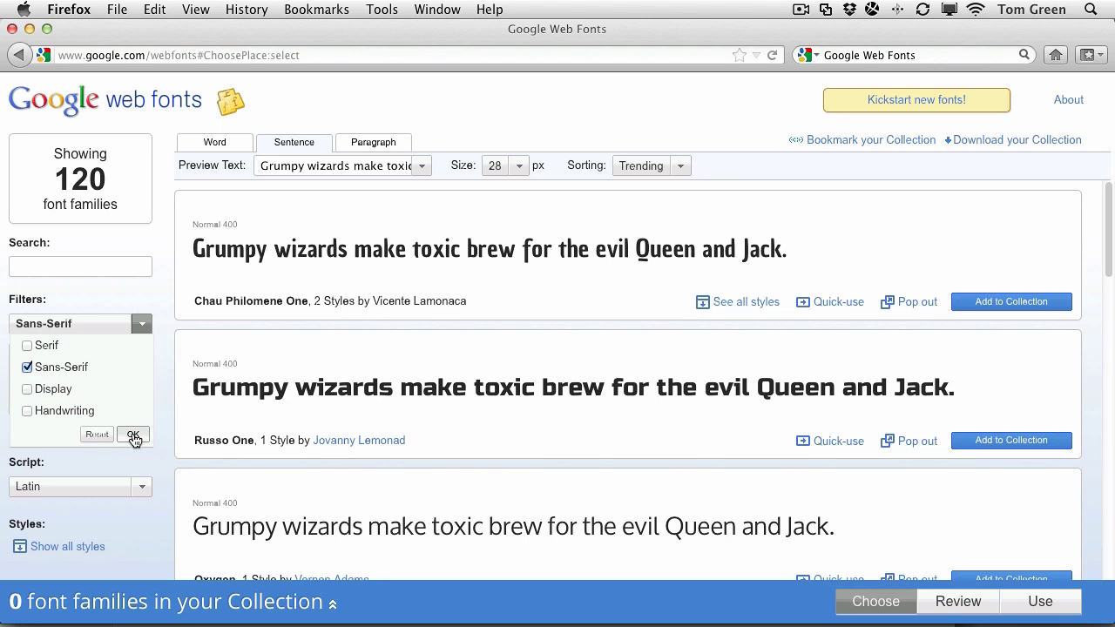
left_click(133, 436)
Step: Browse the sans-serif font families down to Karla and look over its styles
scroll(481, 378, "down", 3)
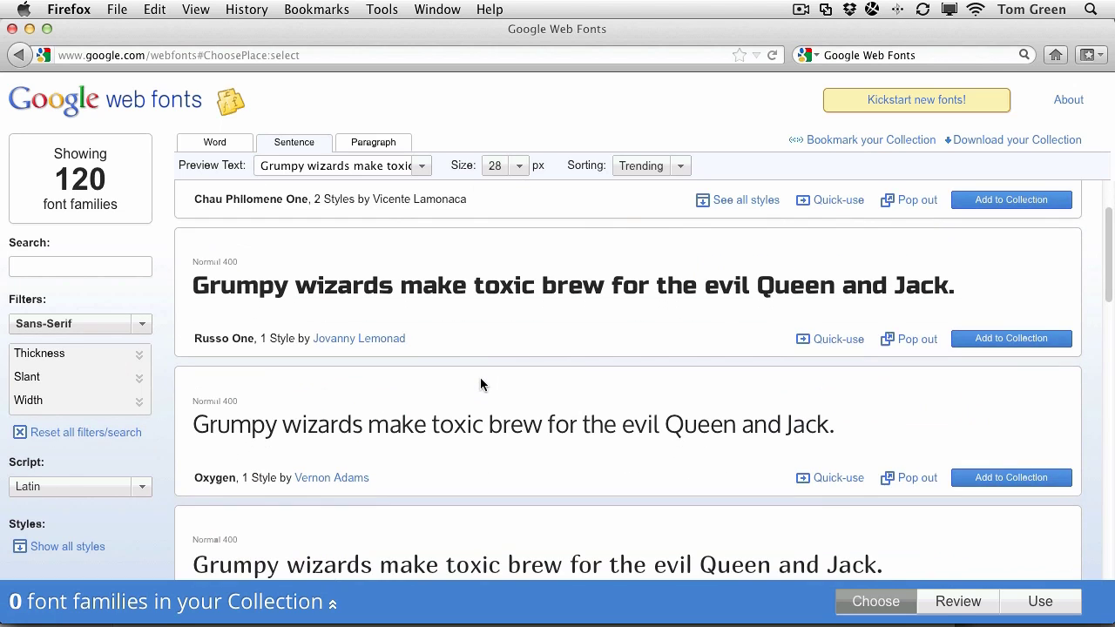
scroll(480, 378, "down", 3)
scroll(479, 381, "down", 5)
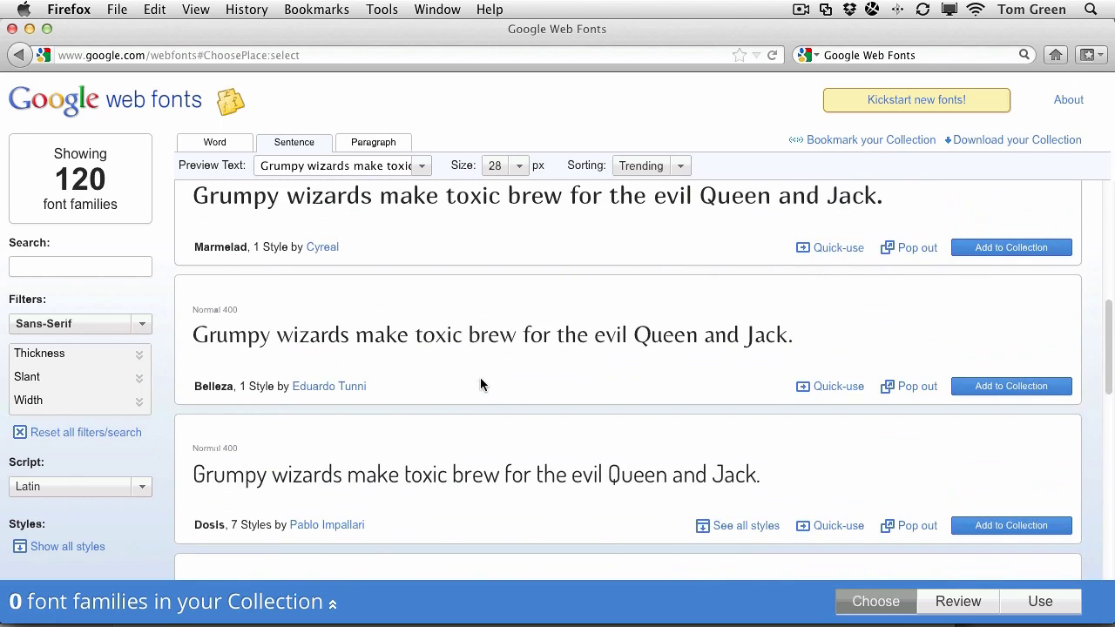
scroll(480, 382, "down", 3)
scroll(481, 383, "down", 3)
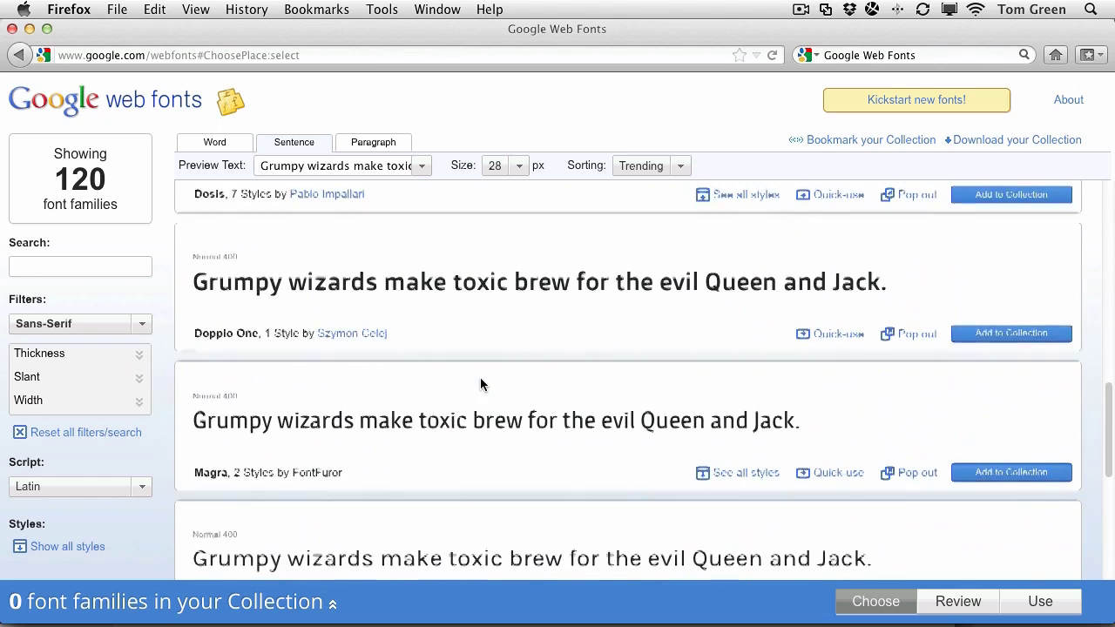
scroll(480, 383, "down", 3)
scroll(481, 384, "down", 3)
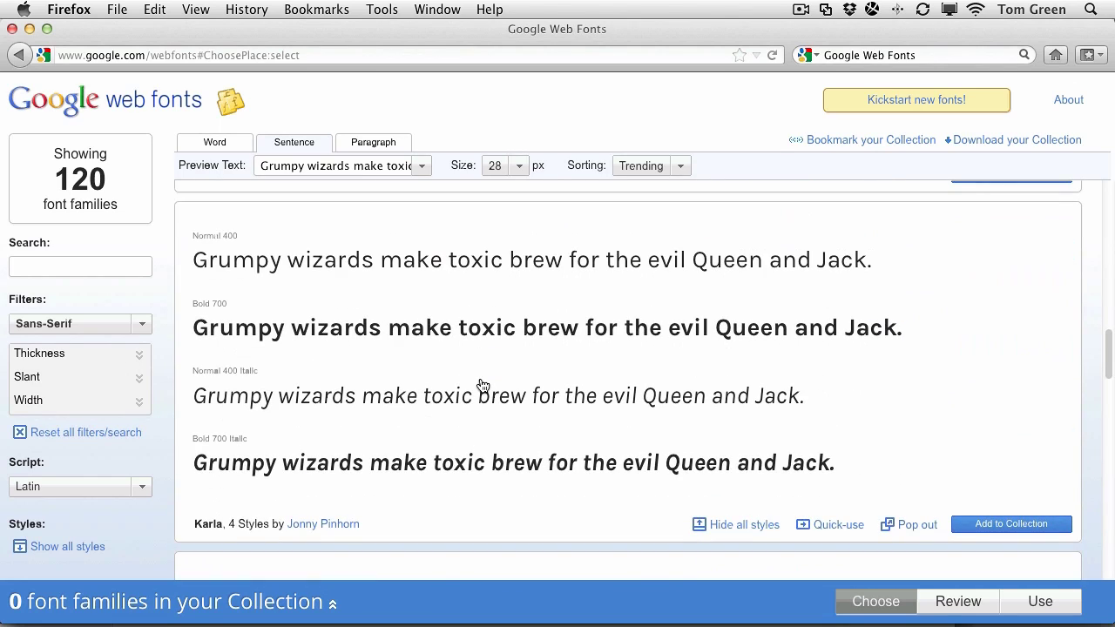
left_click(763, 526)
scroll(704, 418, "down", 2)
scroll(705, 415, "up", 2)
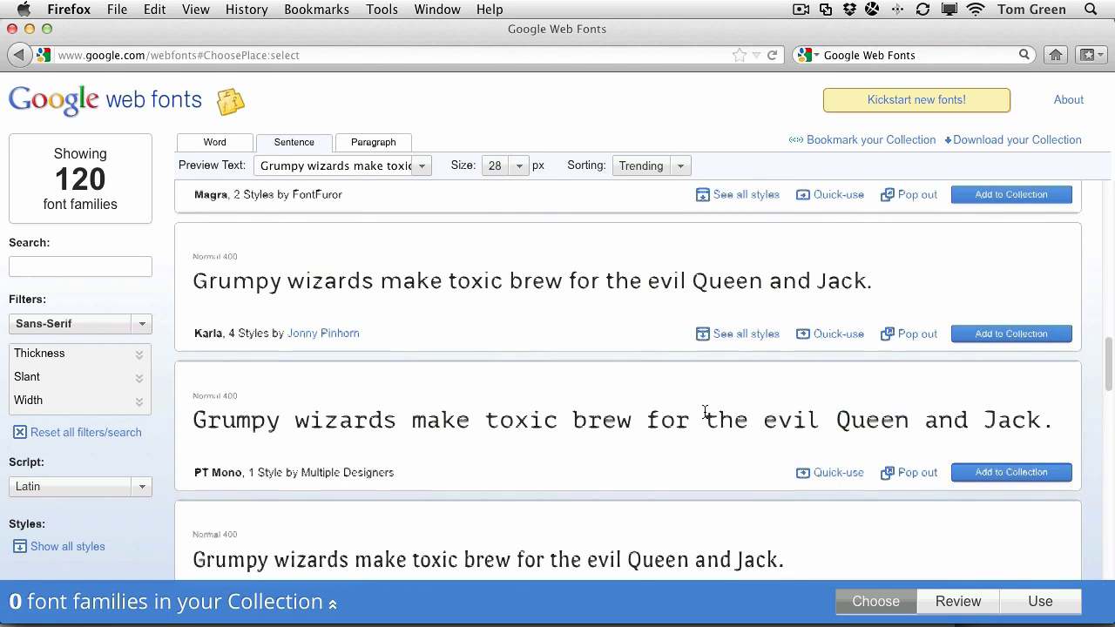
Step: Open the Quick-use settings for the Karla font and choose only the Bold 700 style
left_click(747, 335)
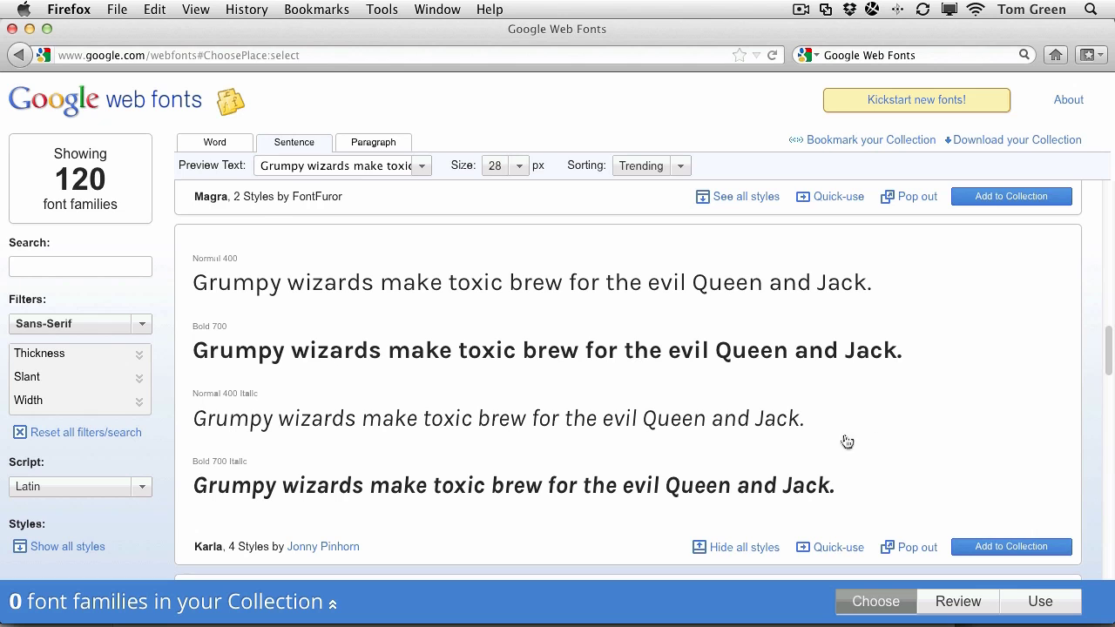
left_click(826, 552)
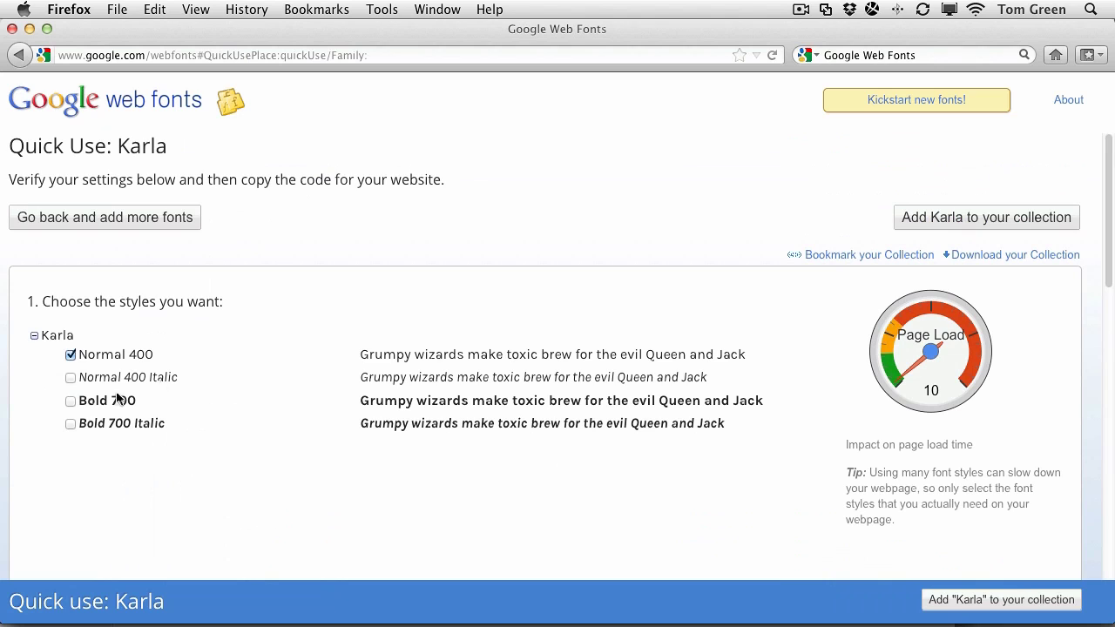
left_click(70, 401)
left_click(70, 355)
Step: Copy the complete Standard embed link code for the Karla font
scroll(662, 444, "down", 7)
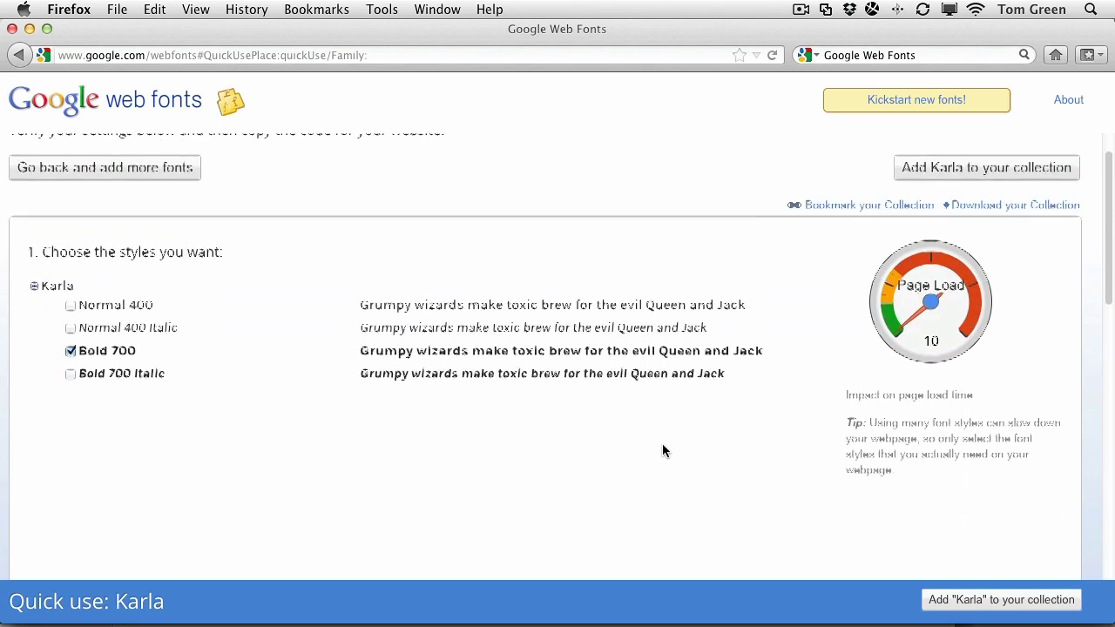
scroll(662, 450, "down", 4)
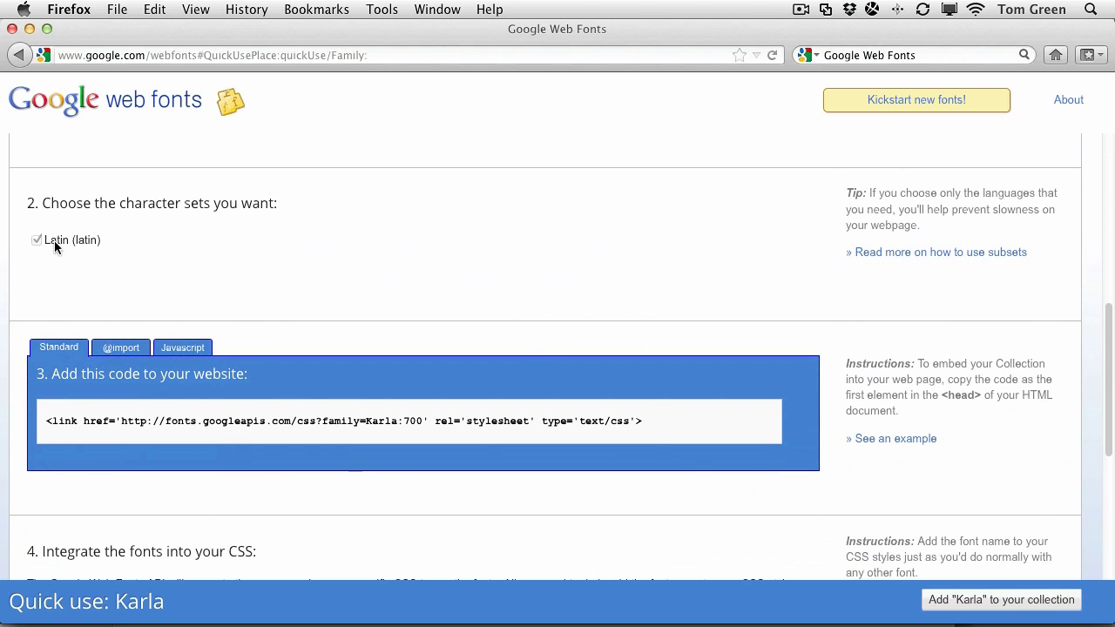
scroll(370, 300, "down", 2)
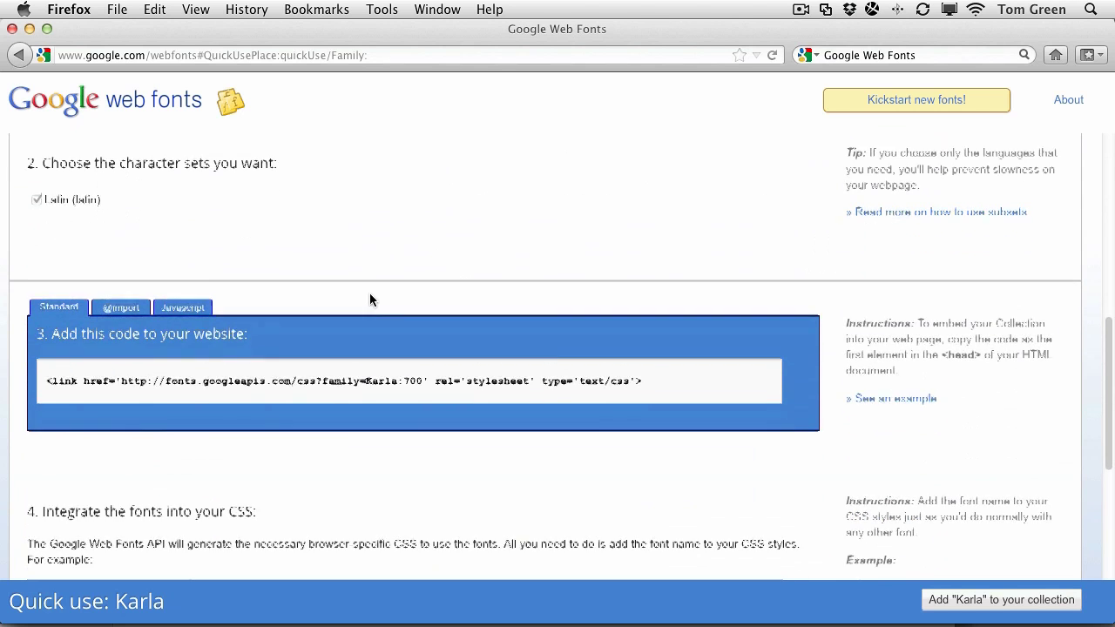
left_click_drag(661, 339, 47, 333)
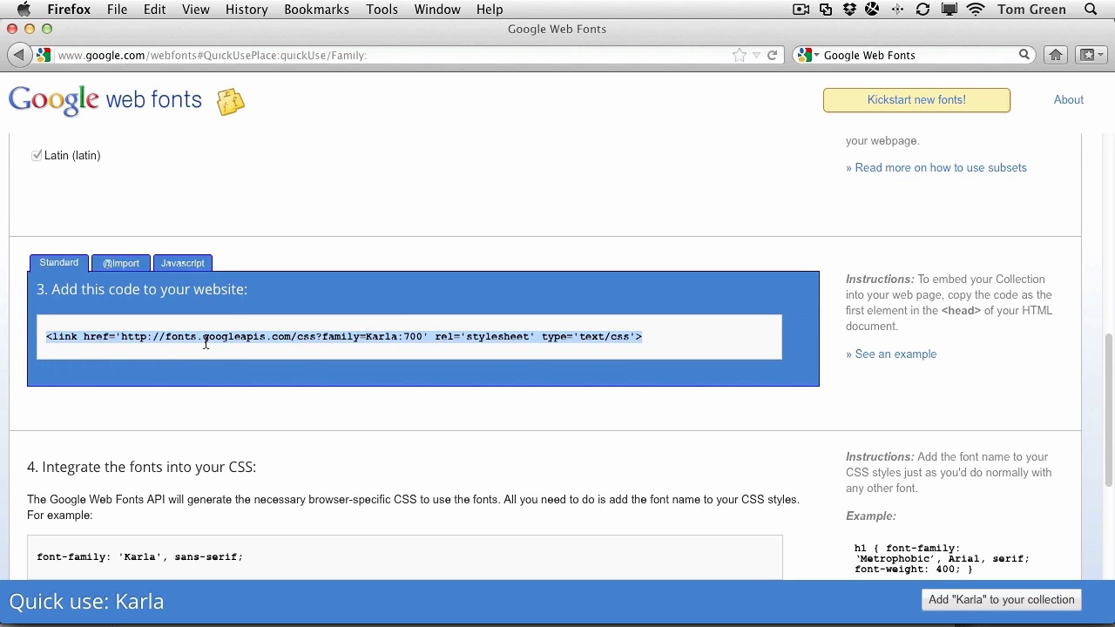
right_click(303, 341)
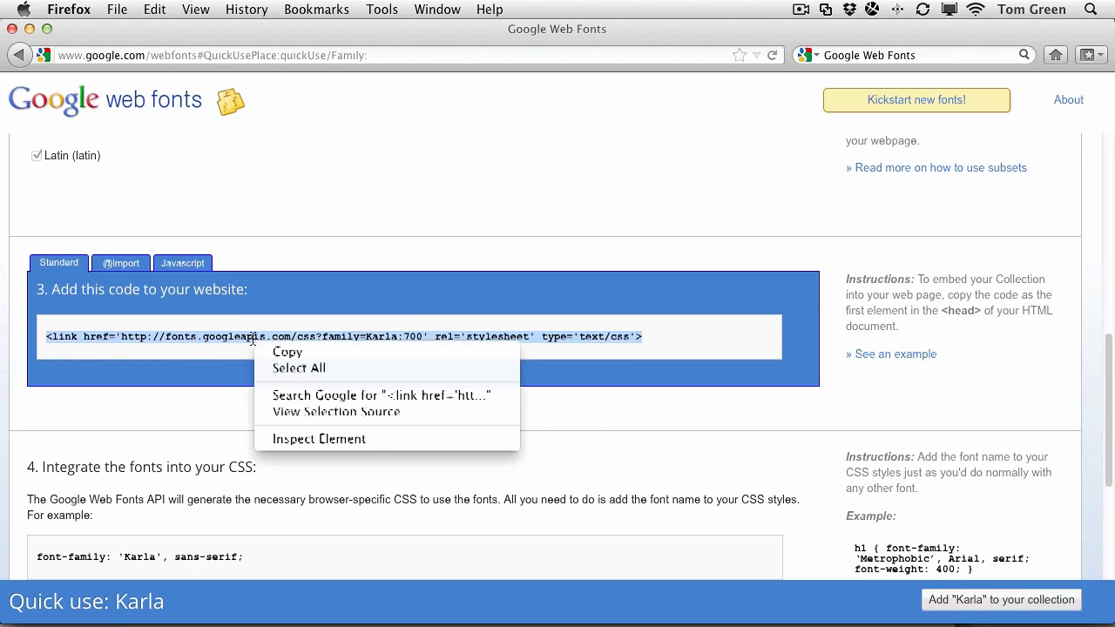
left_click(322, 354)
left_click(320, 360)
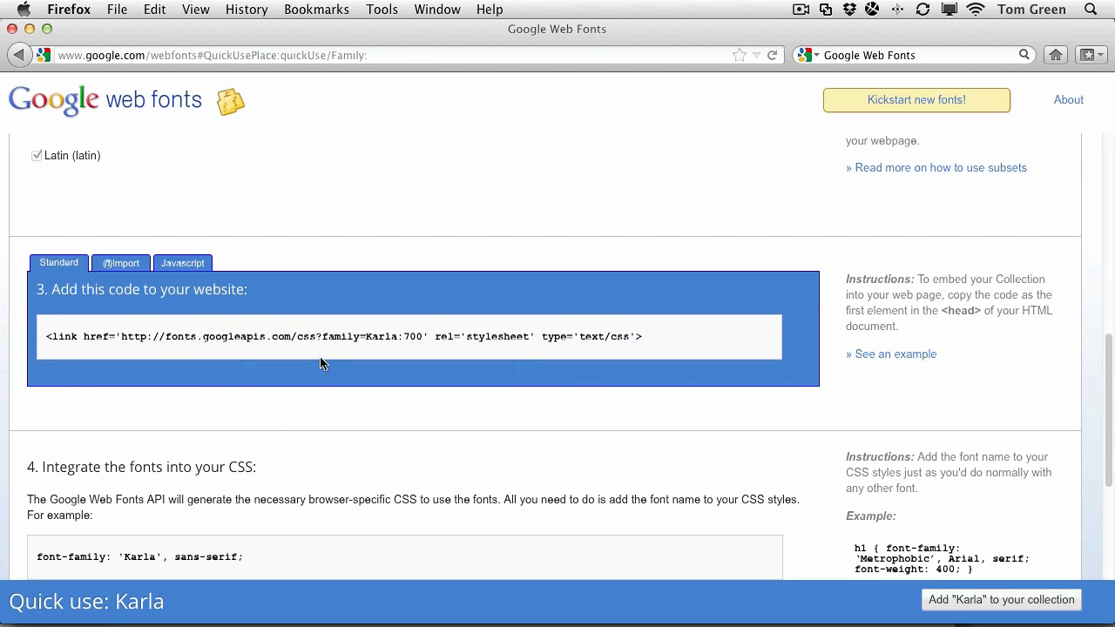
Step: Examine the font-family value for Karla in the CSS integration example
scroll(304, 457, "down", 2)
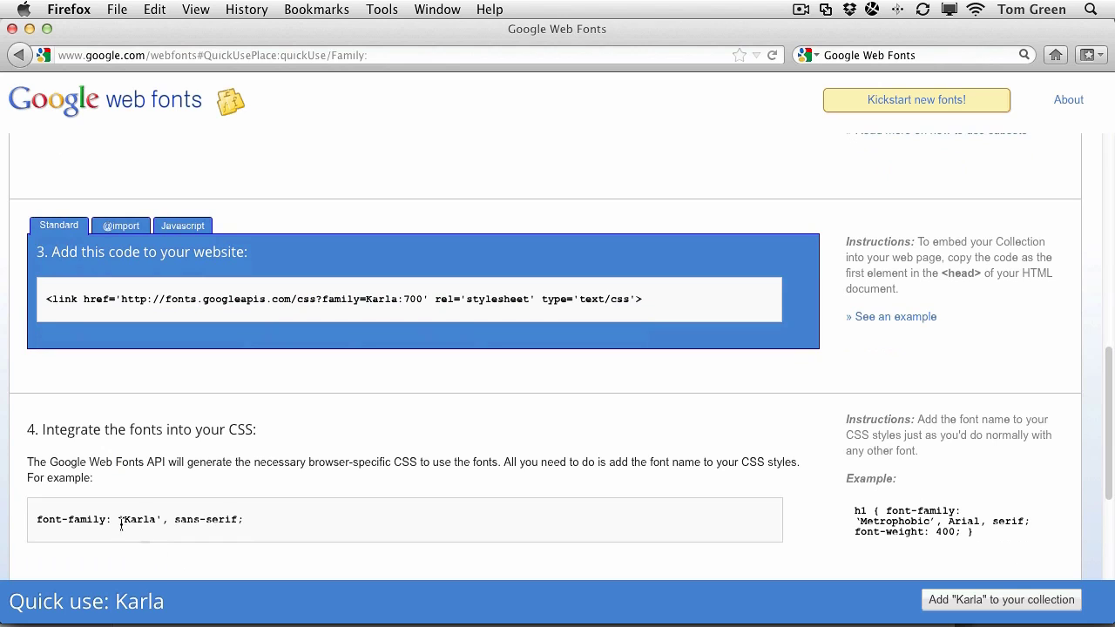
left_click_drag(245, 520, 109, 515)
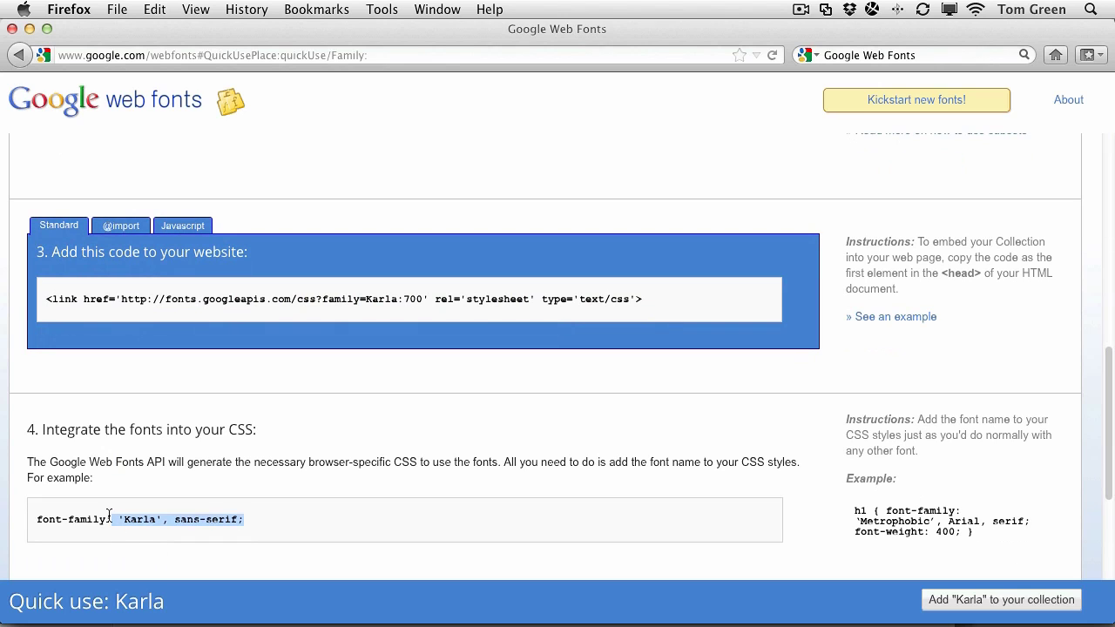
left_click(201, 393)
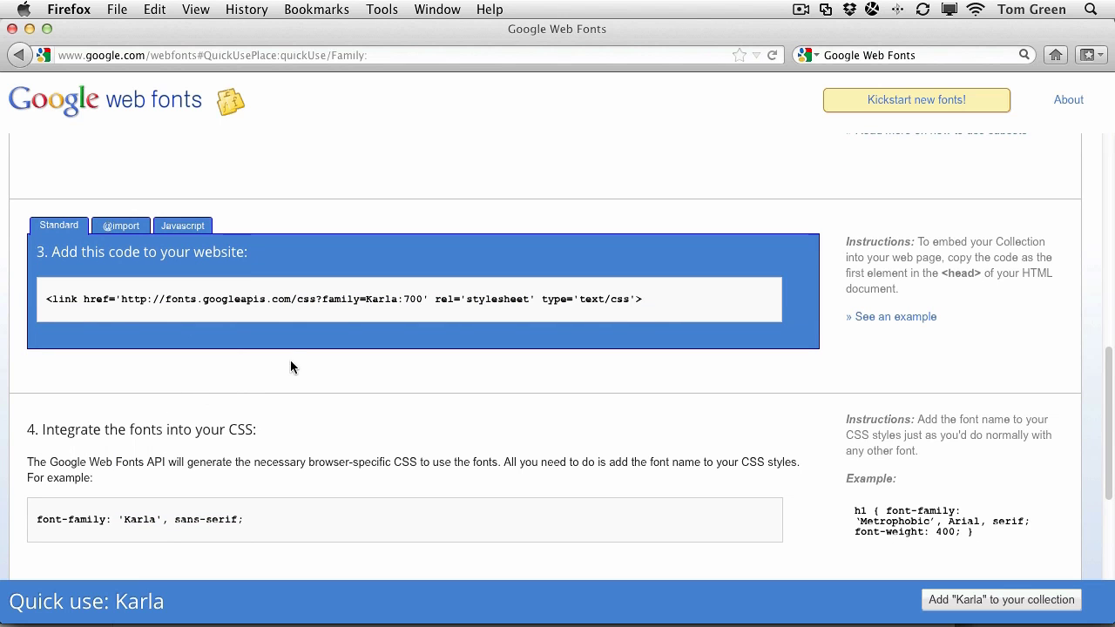
Step: Switch to Edge, start adding a web font to the library, and paste the copied link as its embed code
key("super+Tab")
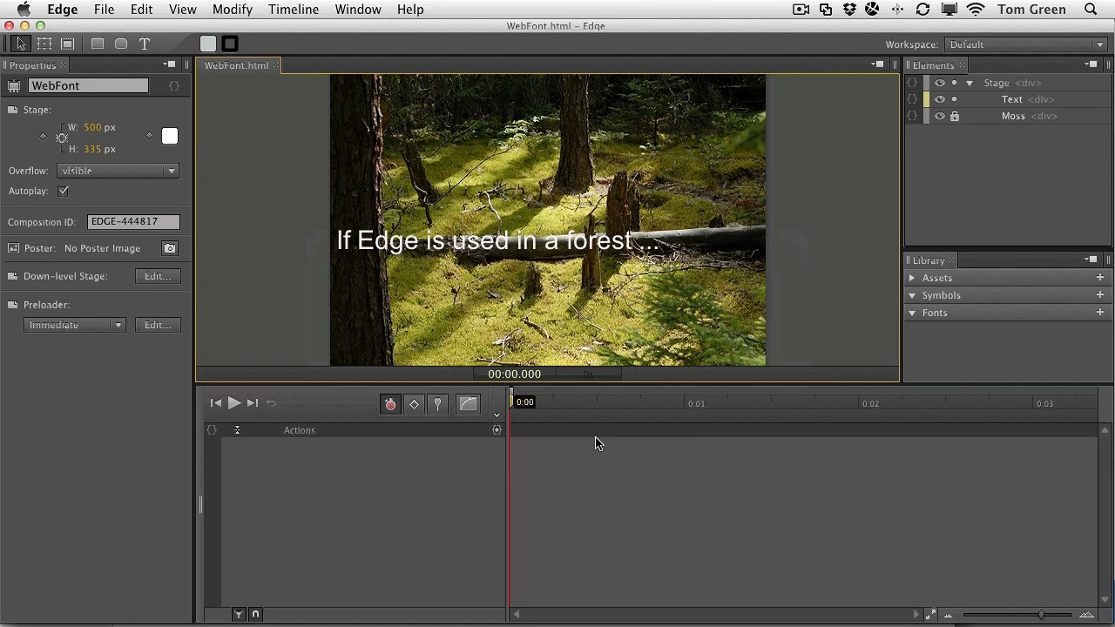
left_click(1100, 314)
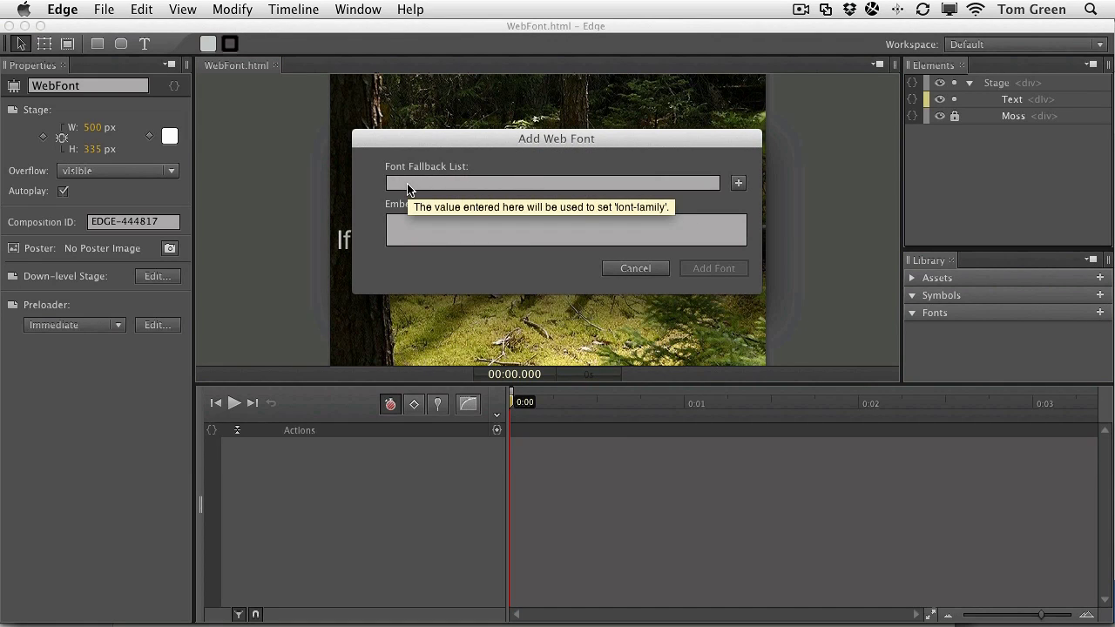
left_click(406, 230)
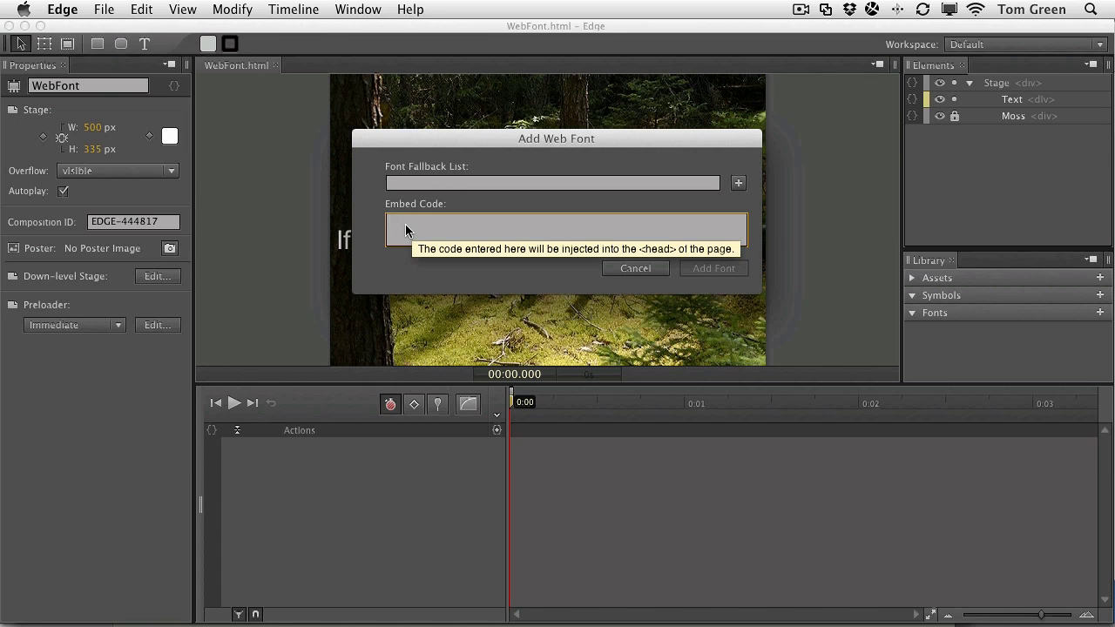
key("super+v")
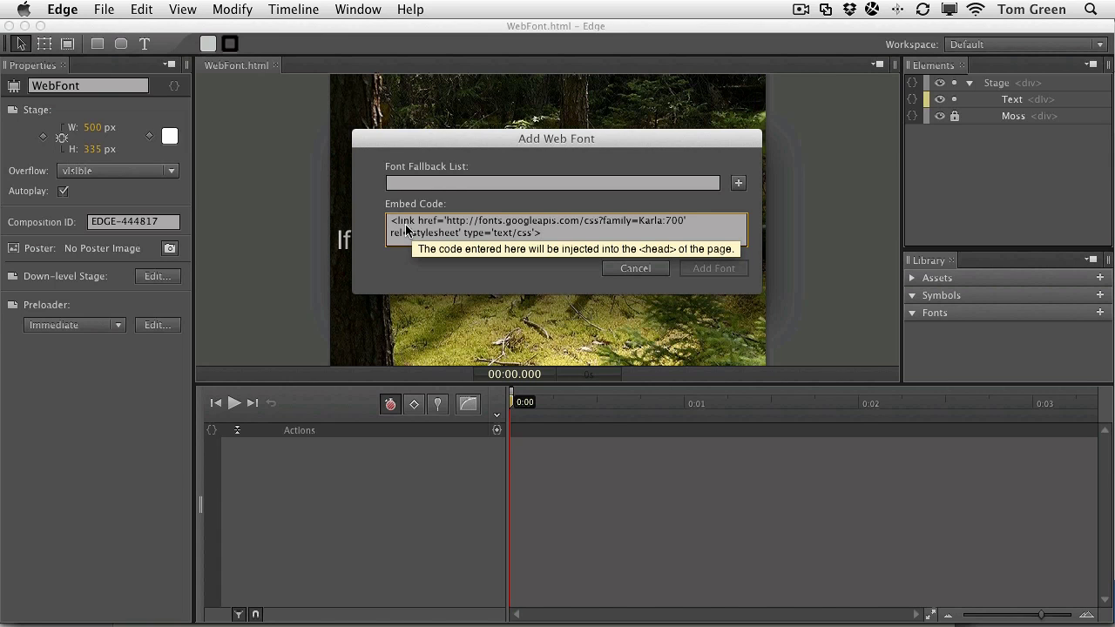
Step: Set the font fallback list to "Karla, sans-serif" and add the font to the library
left_click(405, 183)
type("Kar")
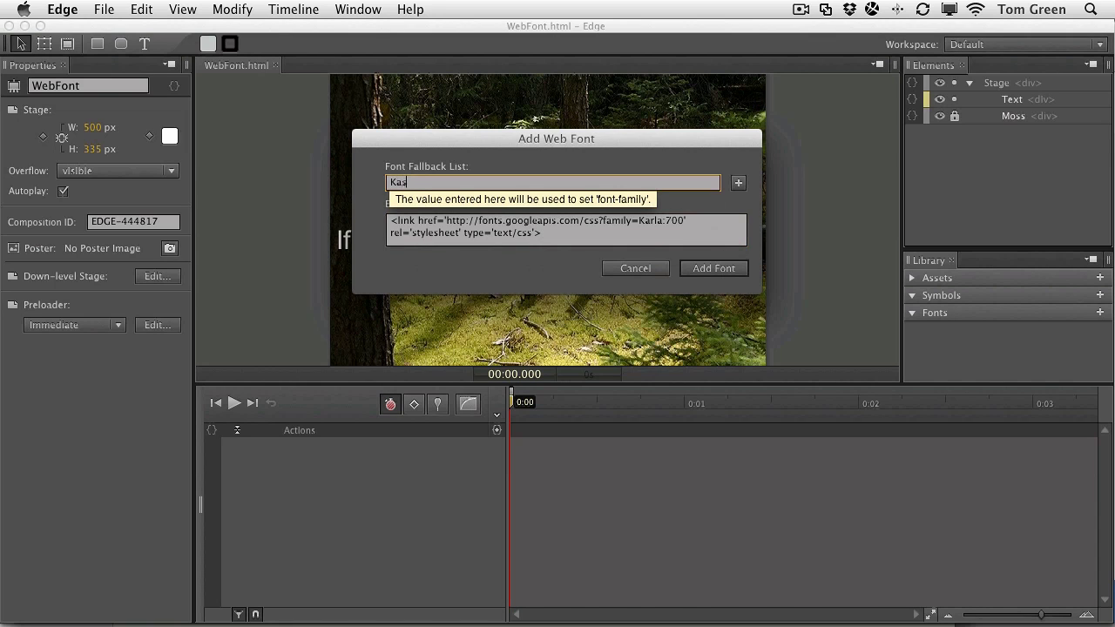
key("BackSpace")
type("rla, sans-serif")
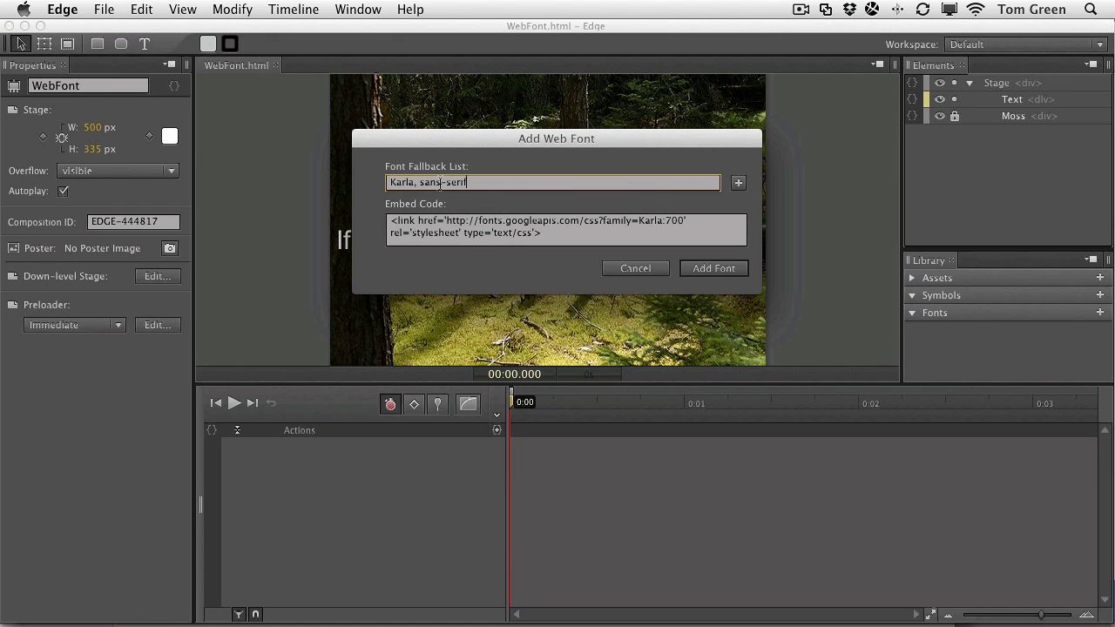
left_click(702, 269)
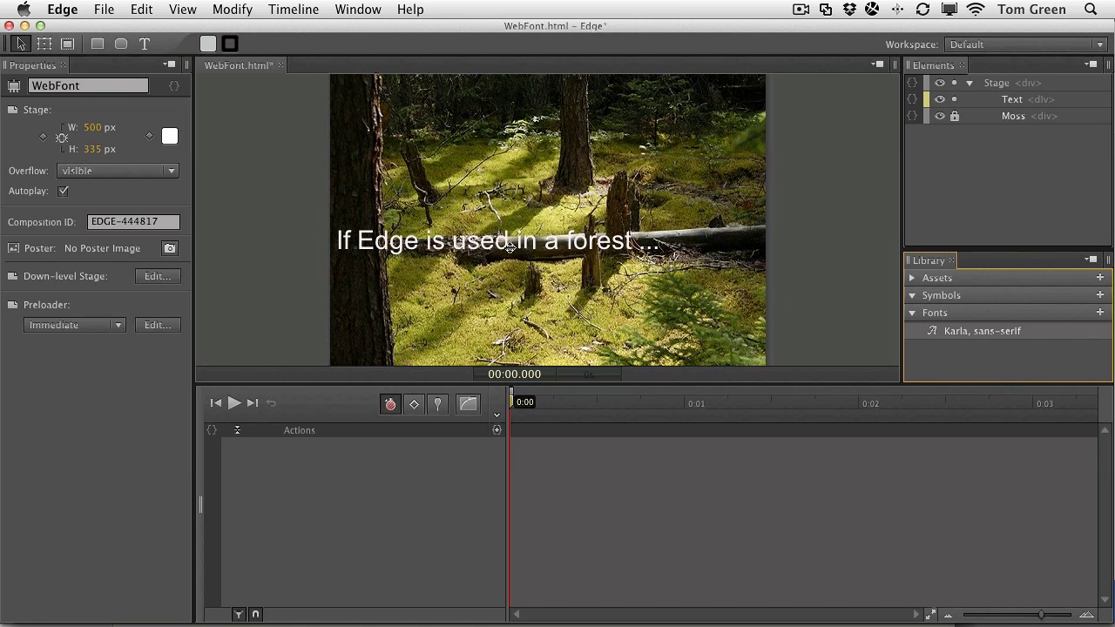
Step: Apply the "Karla, sans-serif" font to the "If Edge is used in a forest ..." text and deselect it
left_click(465, 244)
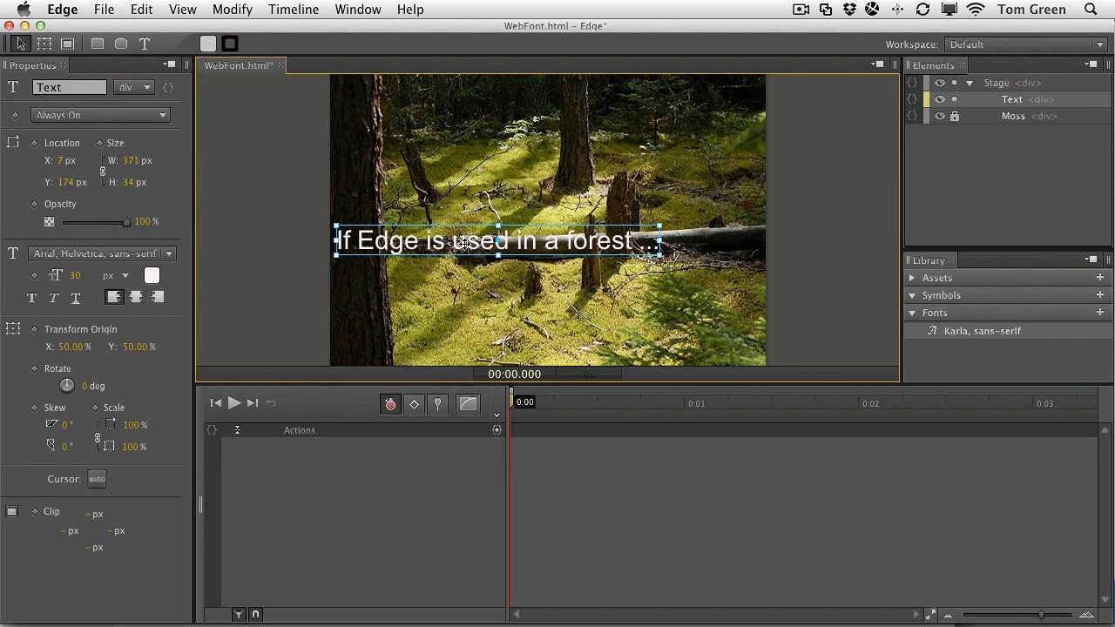
left_click(116, 255)
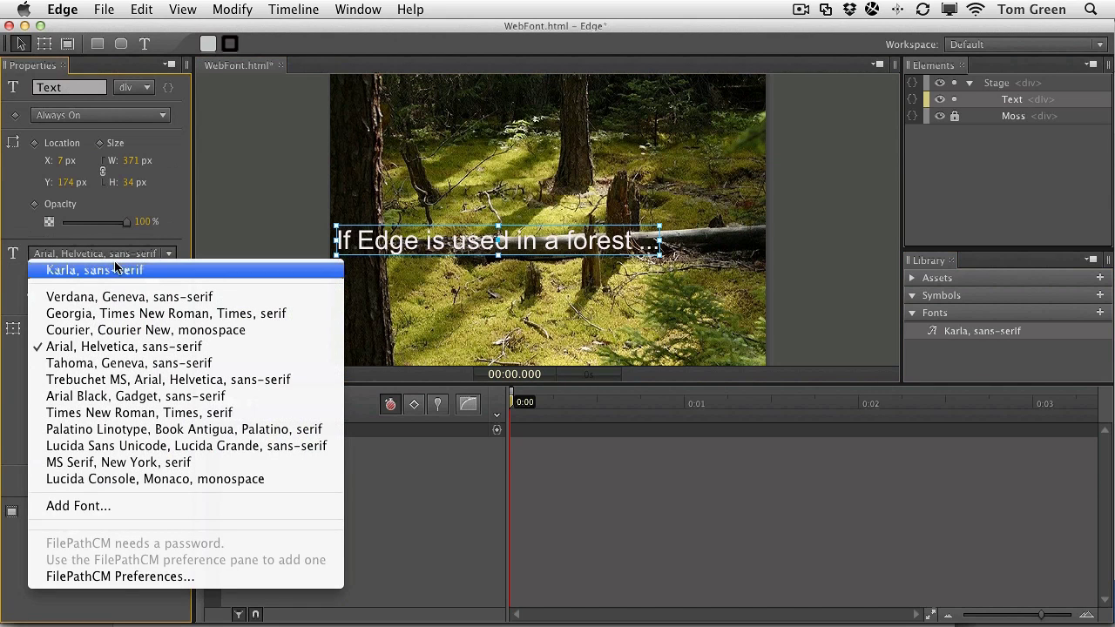
left_click(115, 271)
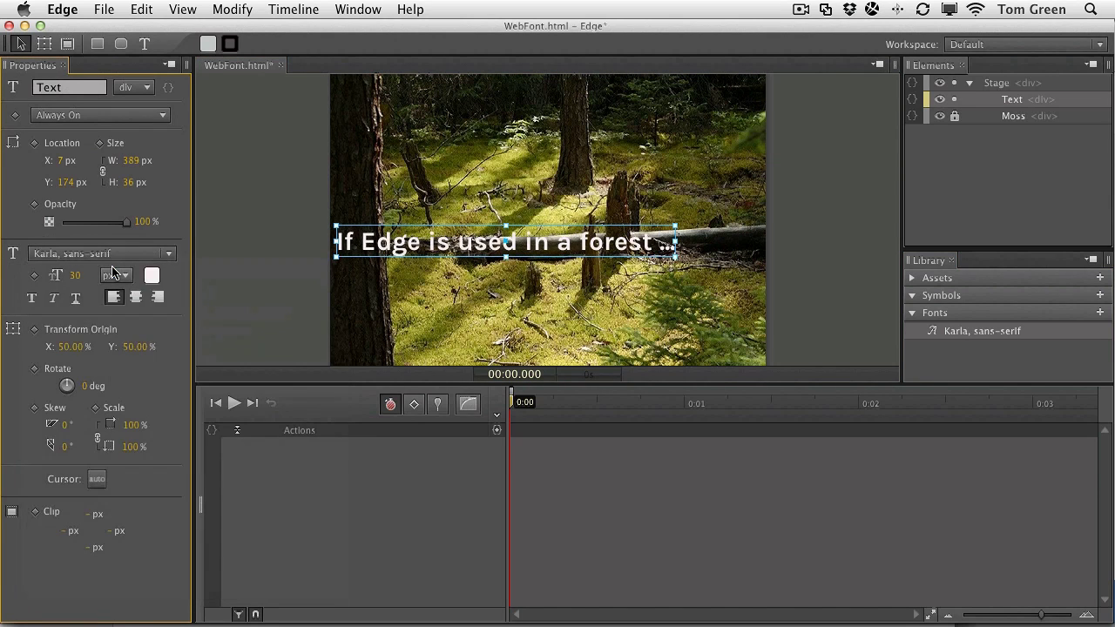
left_click(297, 270)
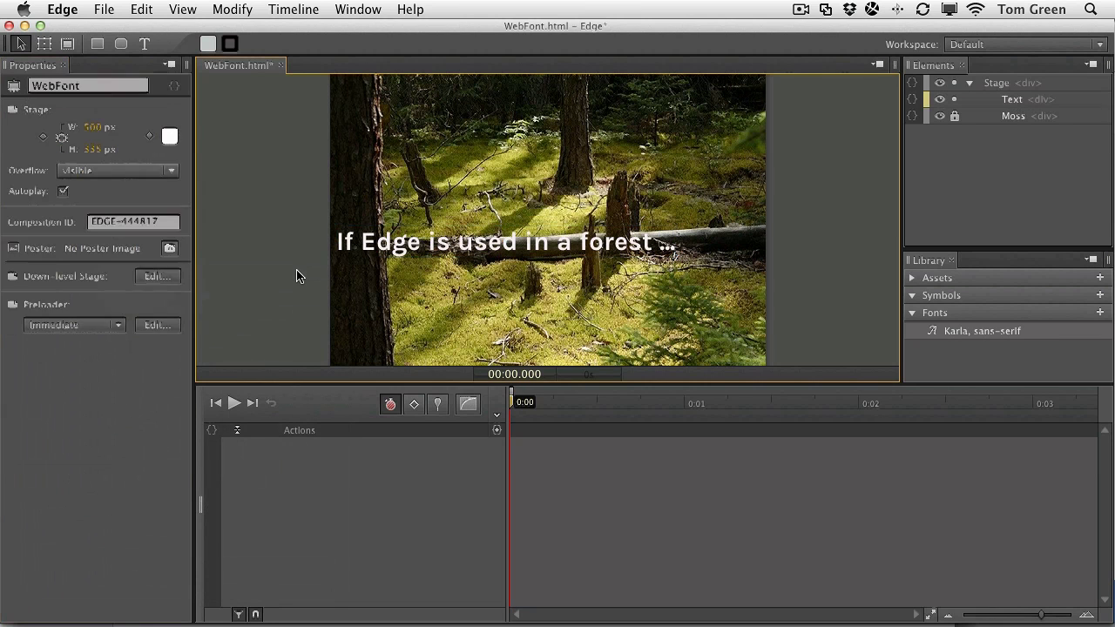
Step: Pin the text's current position at 0:02 and move the text off the stage's left edge to X -389 px at 0:00
left_click(420, 246)
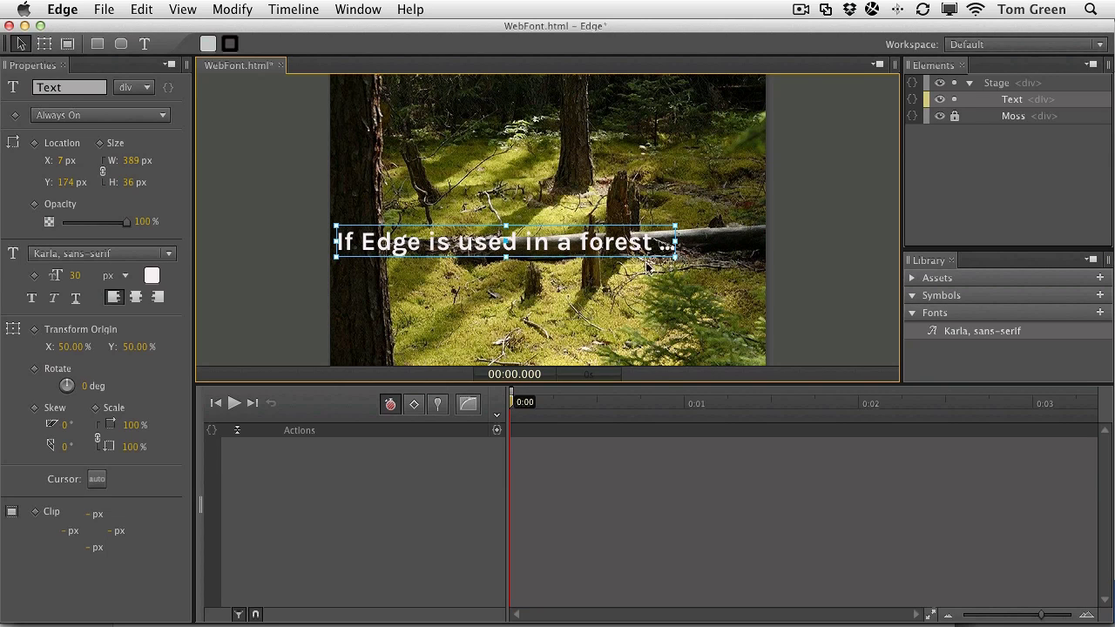
left_click(522, 435)
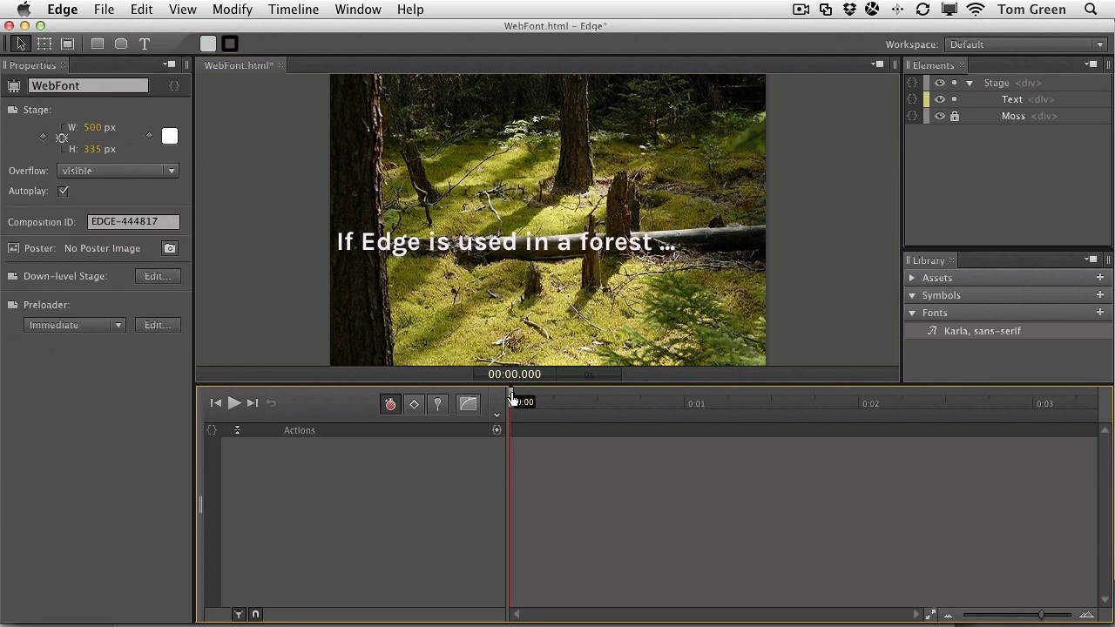
key("p")
left_click_drag(511, 399, 862, 408)
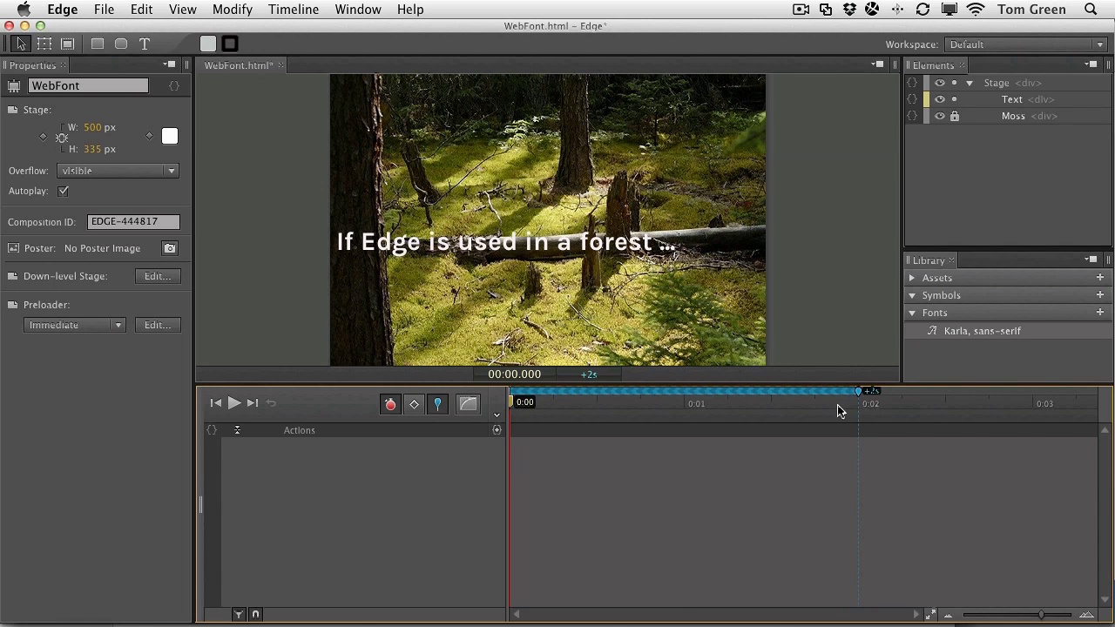
left_click(600, 247)
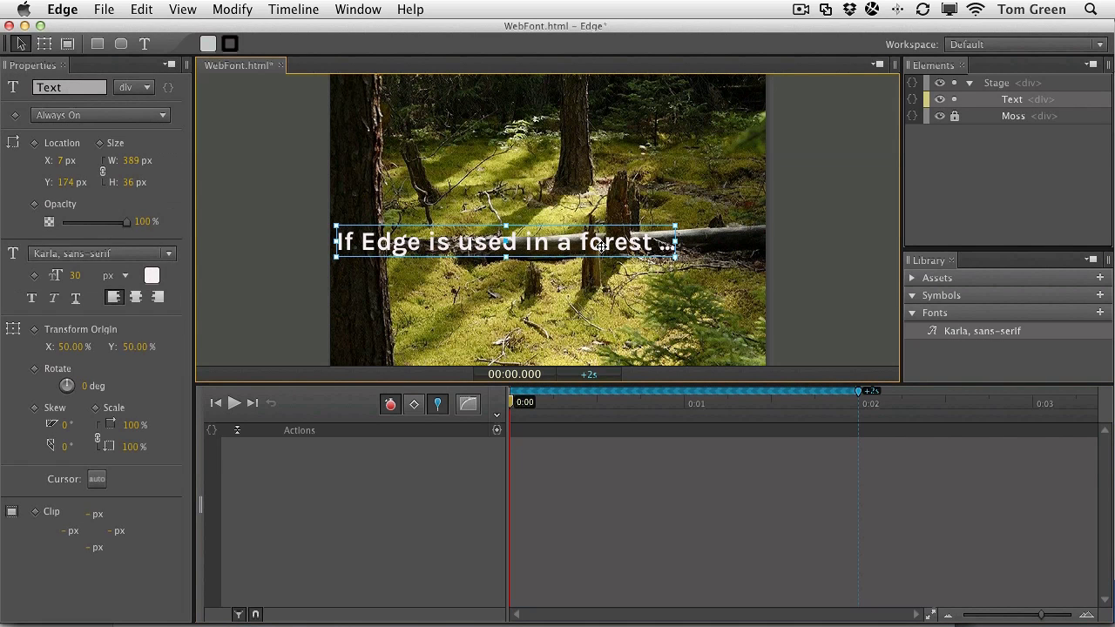
left_click_drag(600, 246, 253, 239)
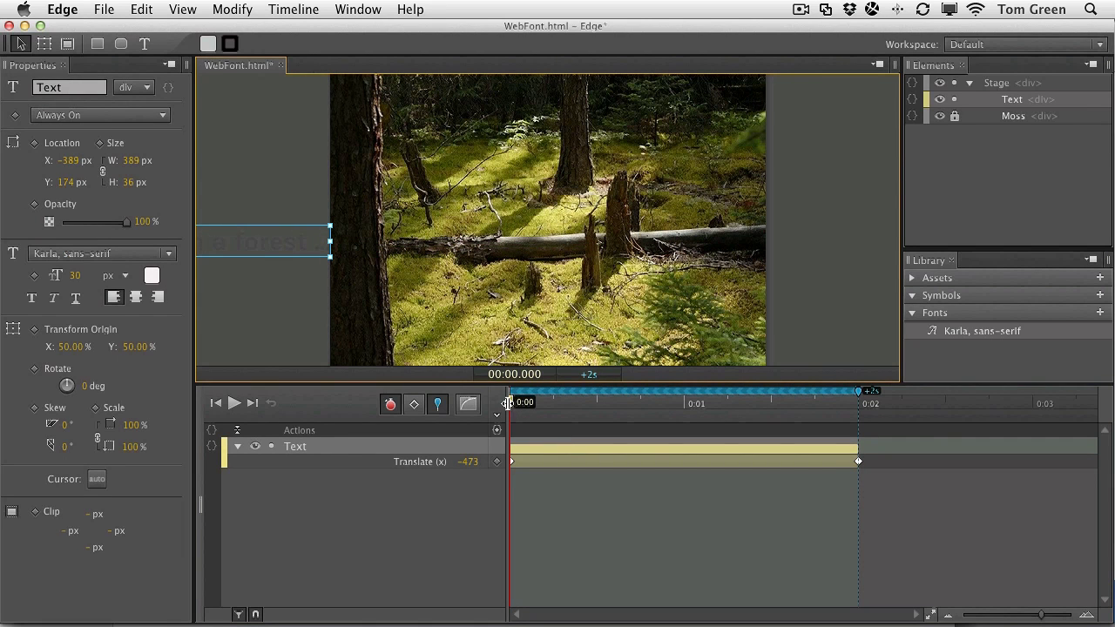
Step: Turn off the Pin and add an opacity keyframe for the text at 0:00, set to 4%
mouse_move(511, 410)
left_mouse_down()
mouse_move(862, 418)
mouse_move(491, 405)
mouse_move(859, 415)
mouse_move(499, 409)
left_mouse_up()
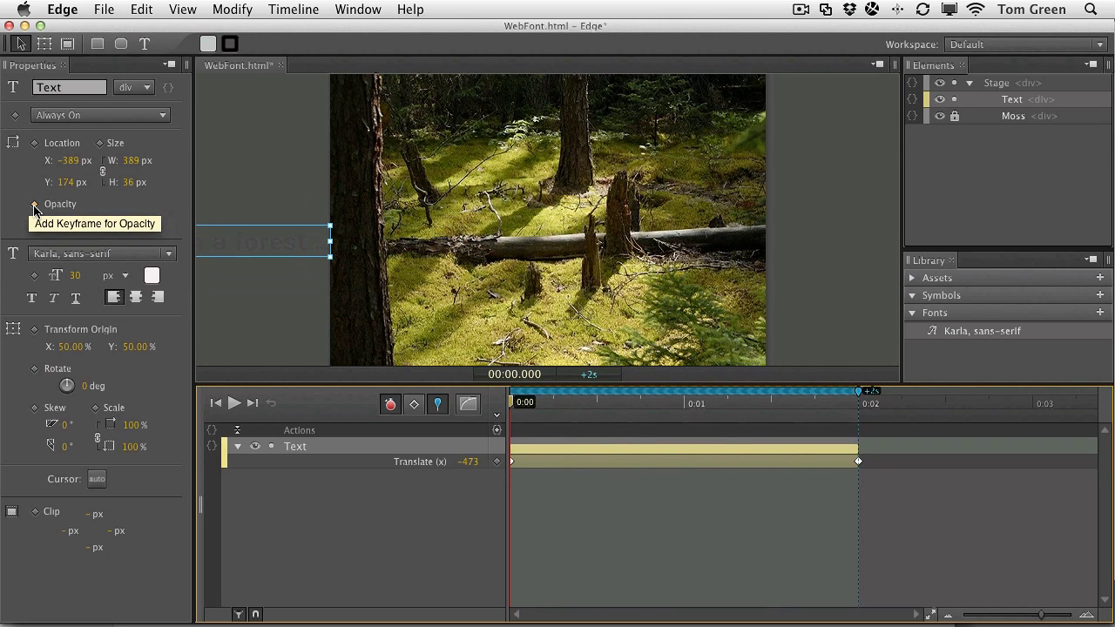
left_click(438, 411)
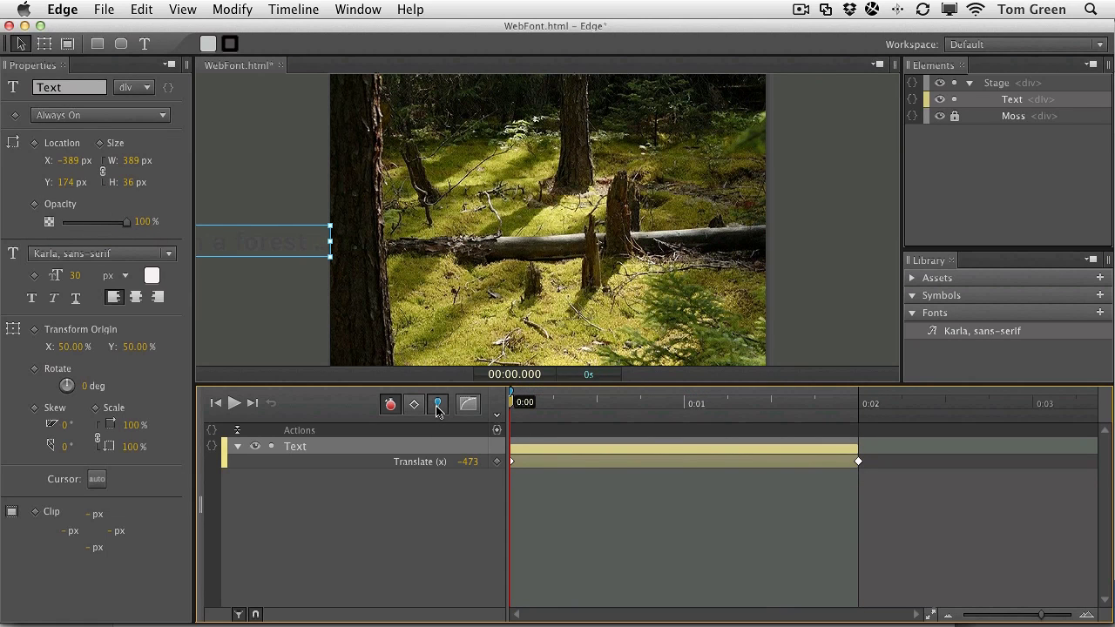
left_click(512, 394)
left_click(37, 205)
left_click_drag(124, 225, 67, 230)
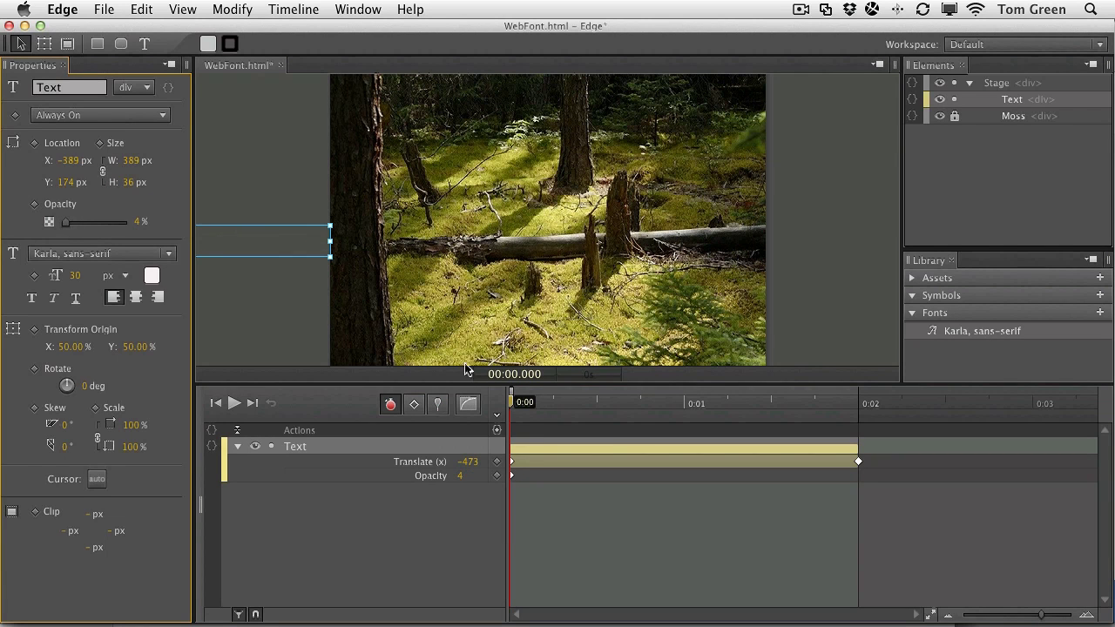
Step: Set the text's opacity to 70% at 0:02 and play the animation from the start
left_click_drag(512, 411, 858, 424)
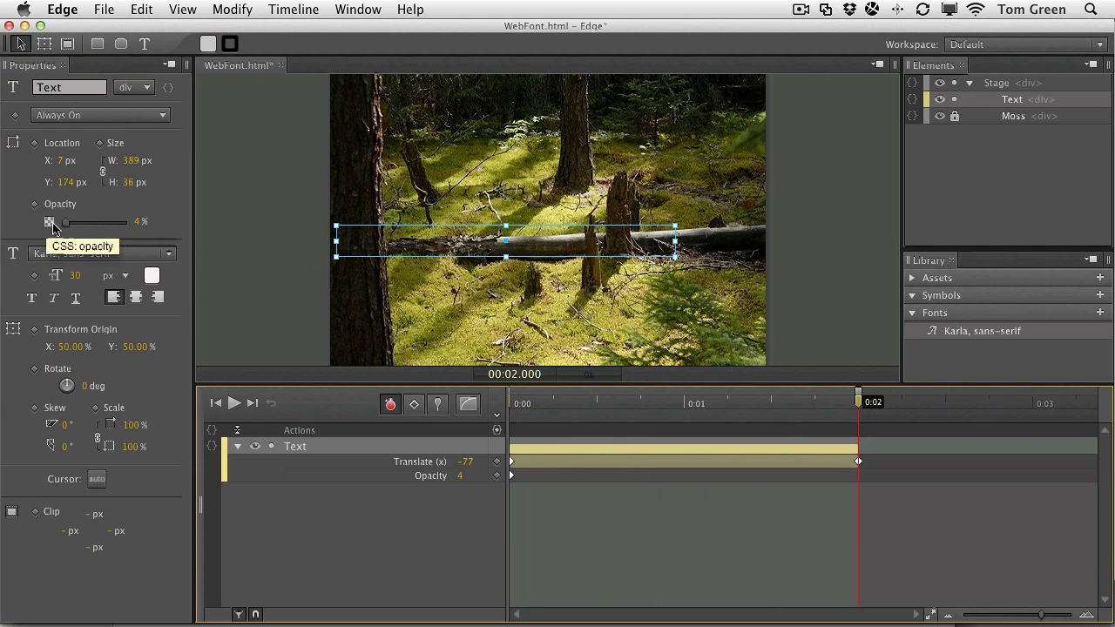
left_click(97, 224)
left_click_drag(97, 224, 108, 229)
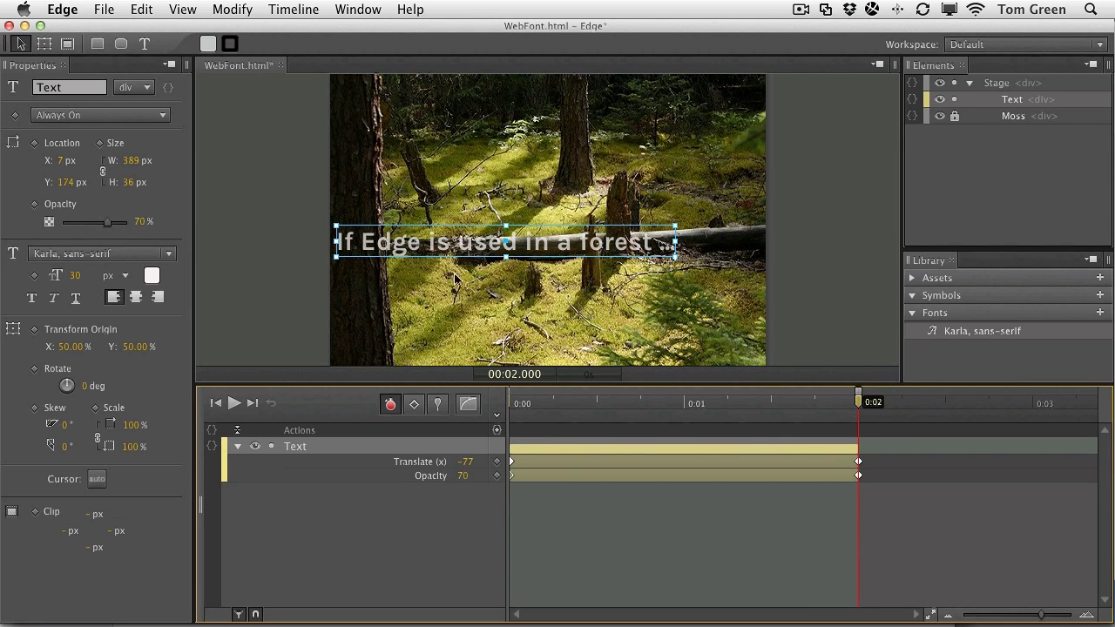
left_click_drag(860, 406, 468, 391)
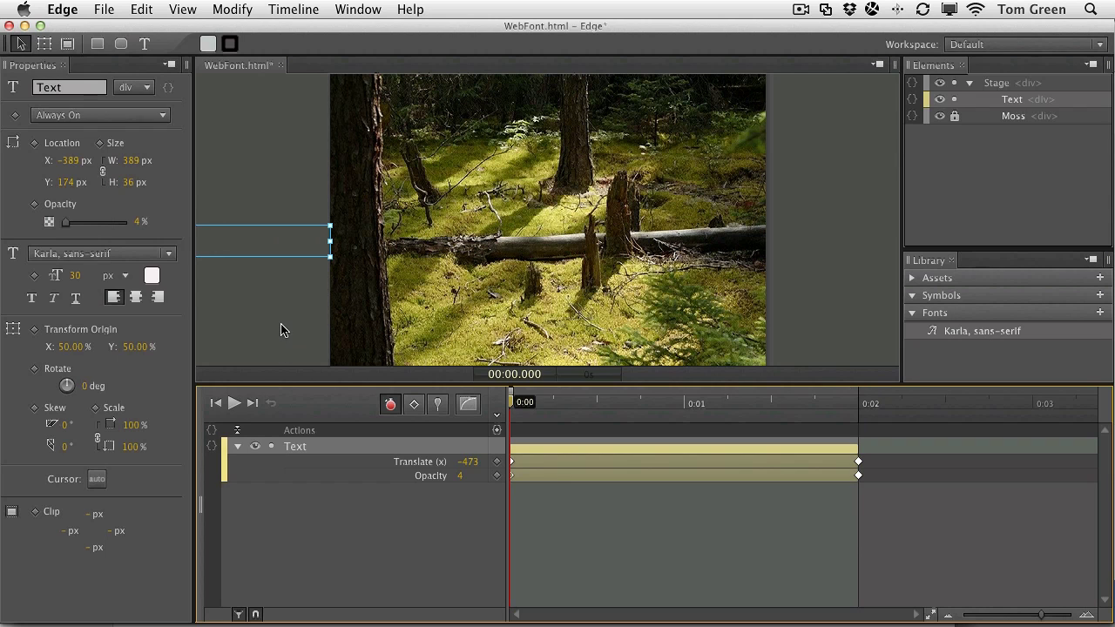
key("space")
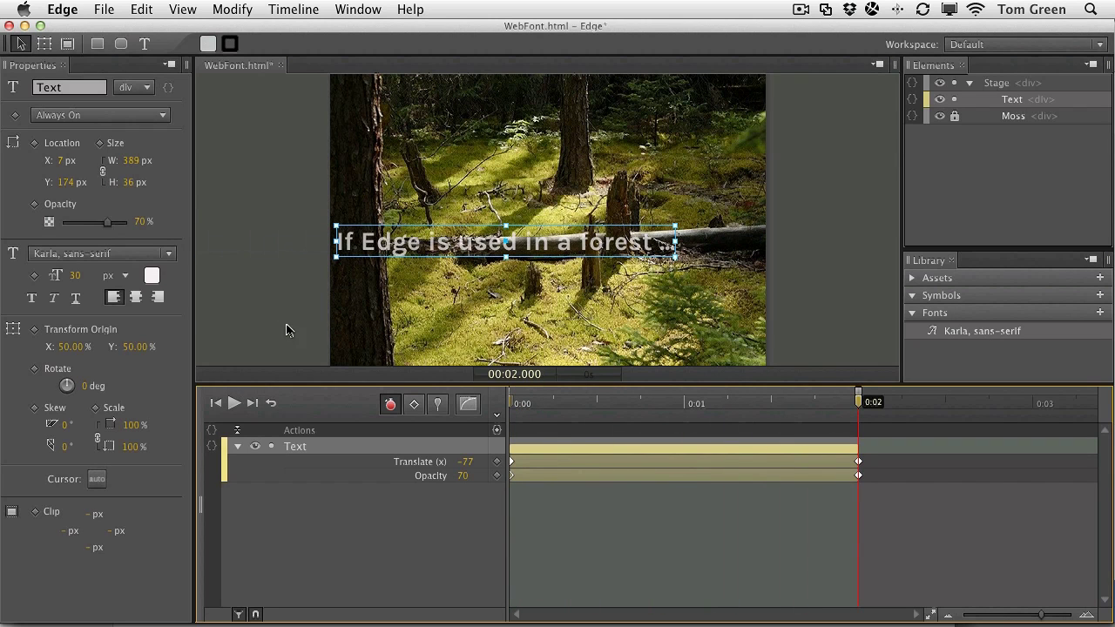
Step: Apply Ease Out Quart easing to the text's position and opacity transitions and replay the animation from the start
left_click(550, 449)
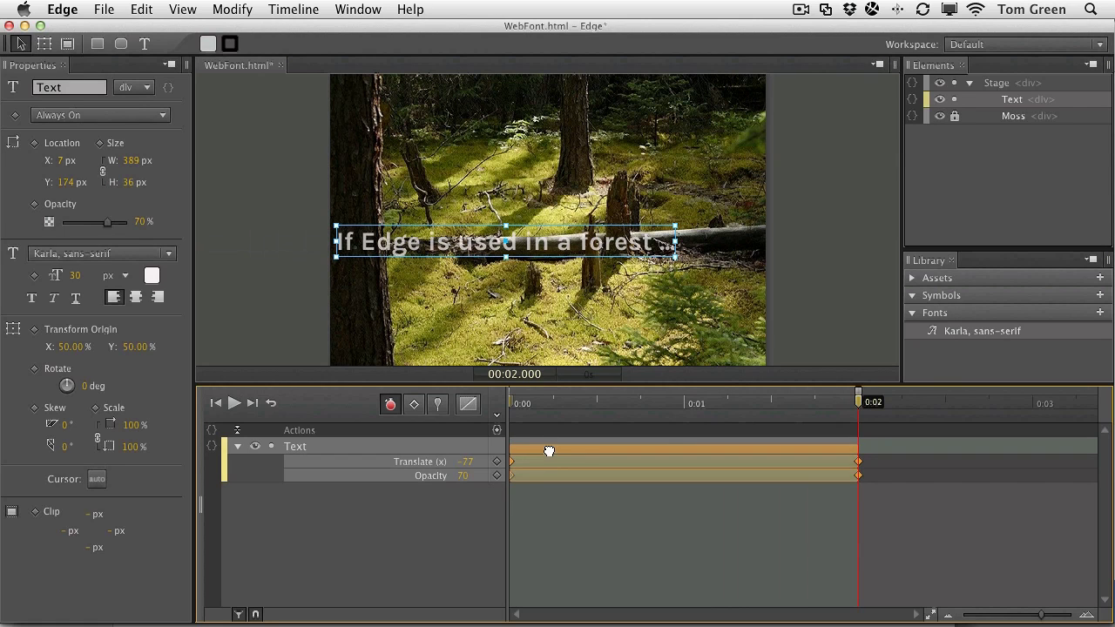
left_click(468, 403)
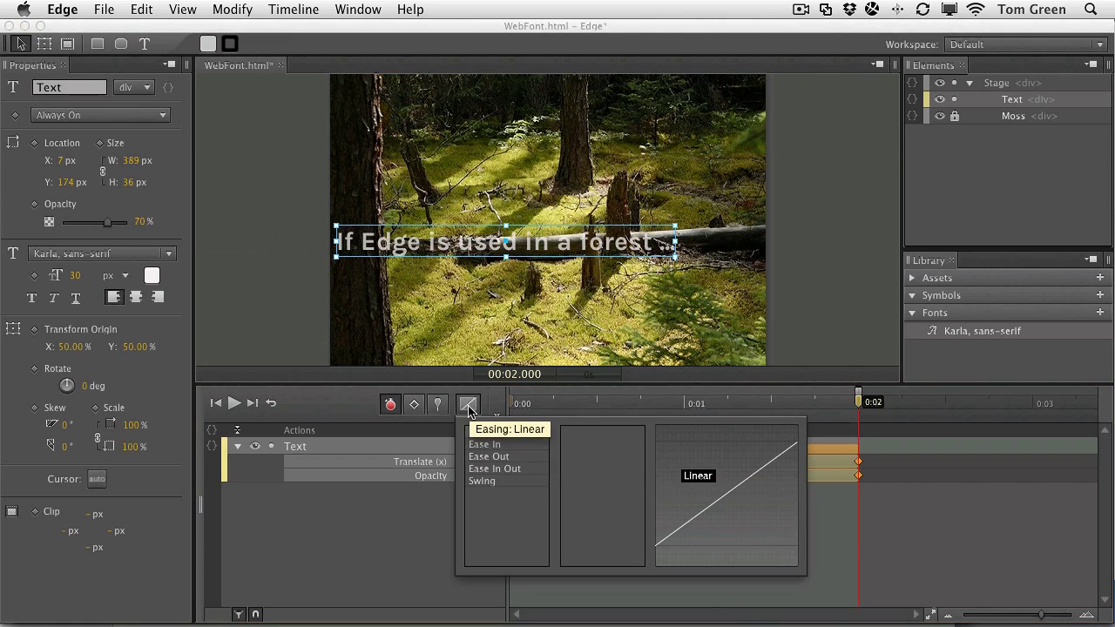
left_click(499, 458)
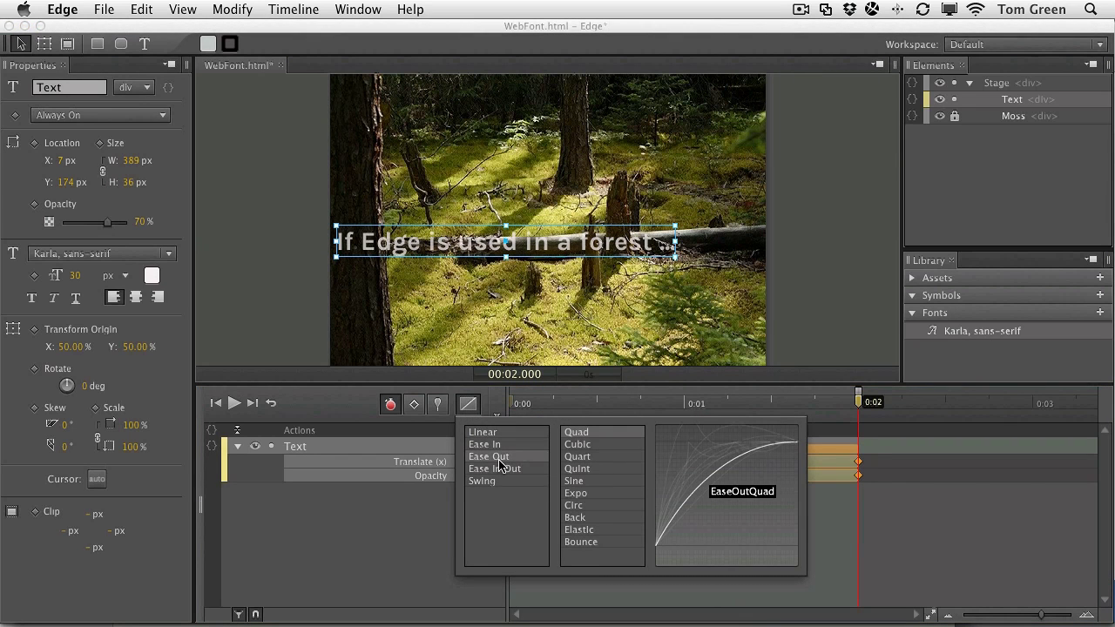
left_click(585, 459)
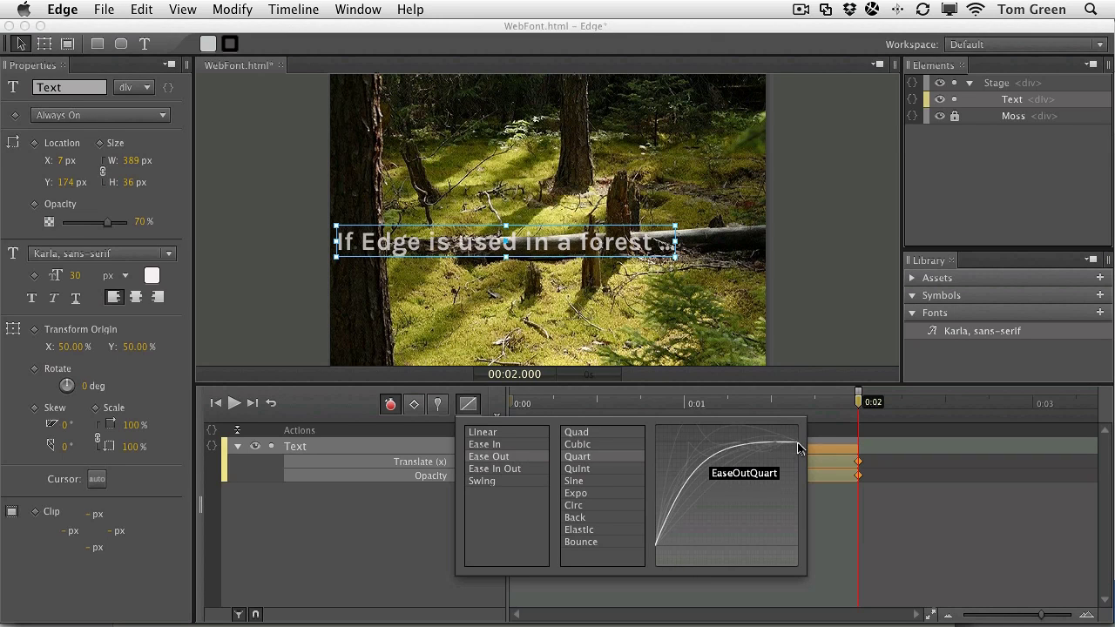
left_click(826, 327)
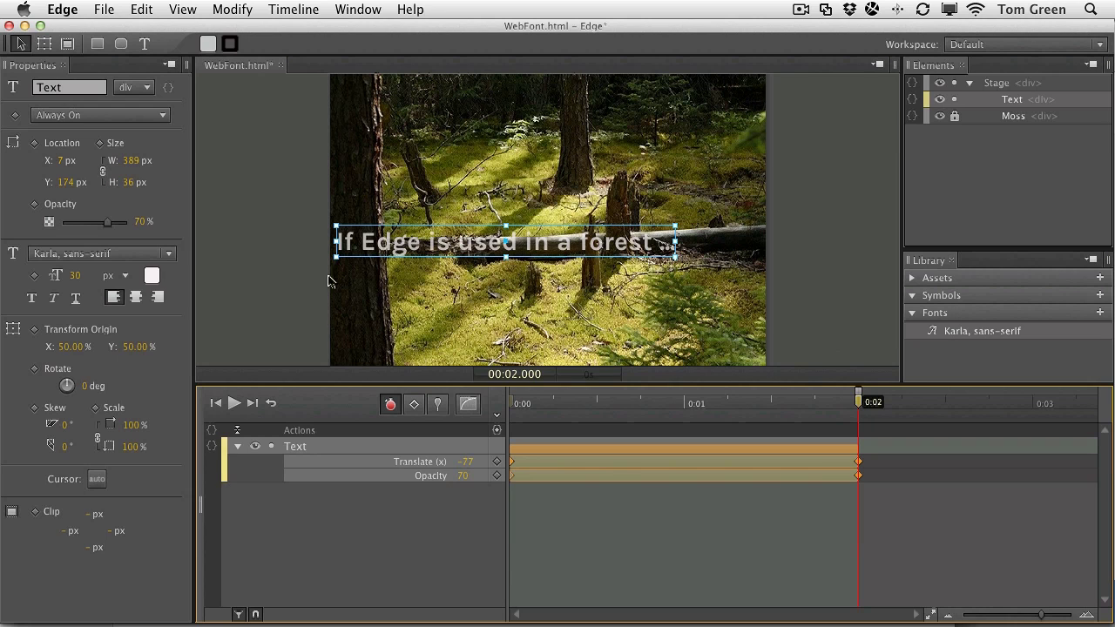
left_click_drag(863, 398, 436, 402)
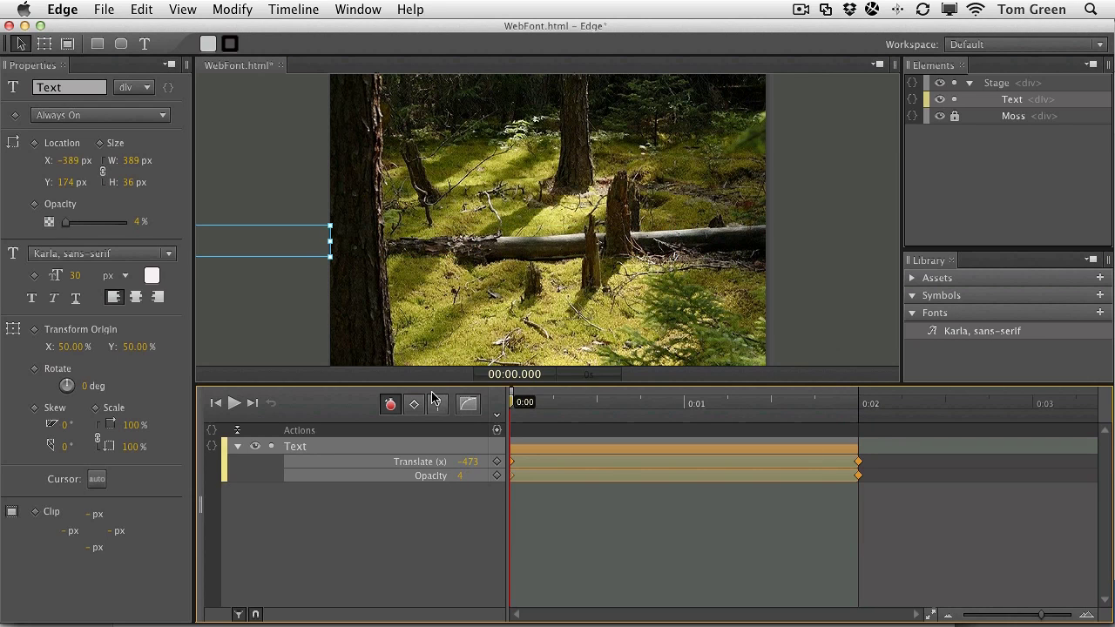
key("space")
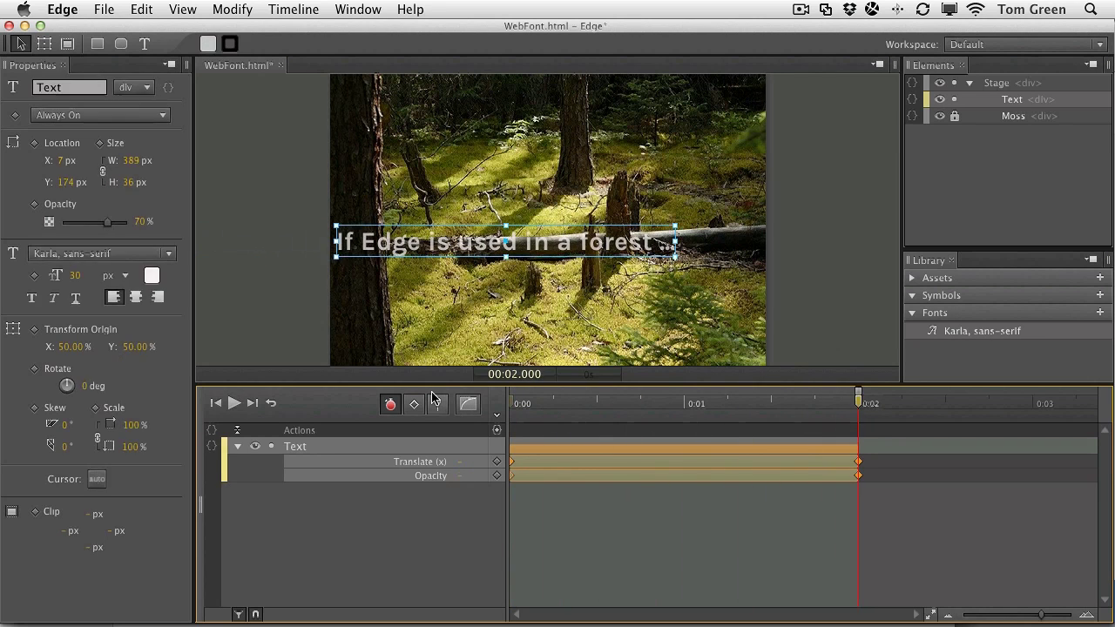
Step: Preview the composition in the browser and close the preview page
left_click(247, 232)
key("super+Return")
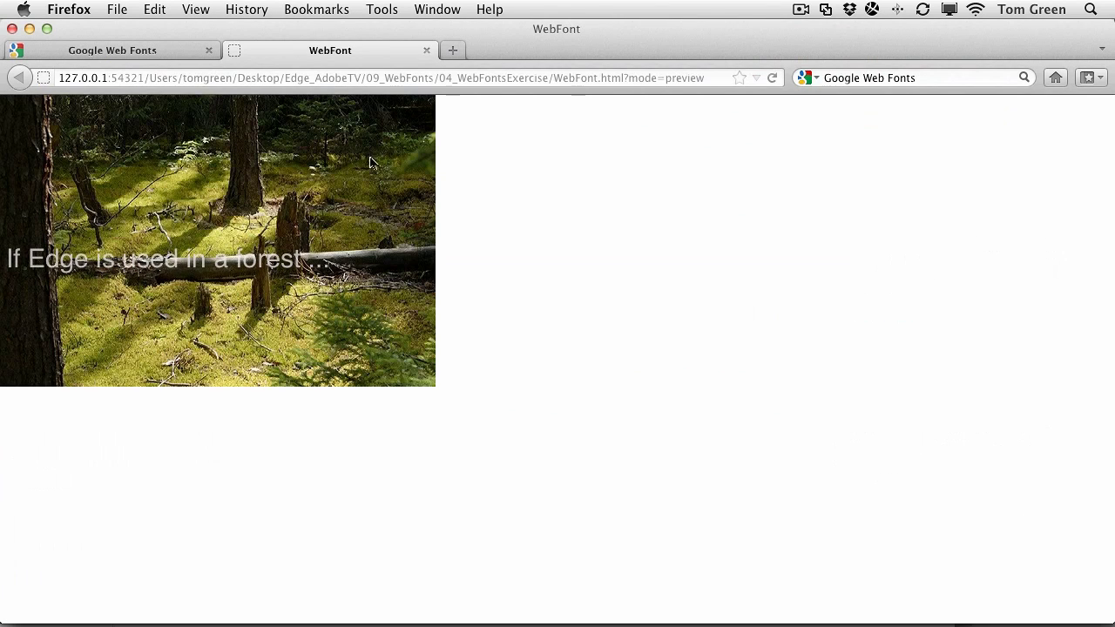
left_click(426, 49)
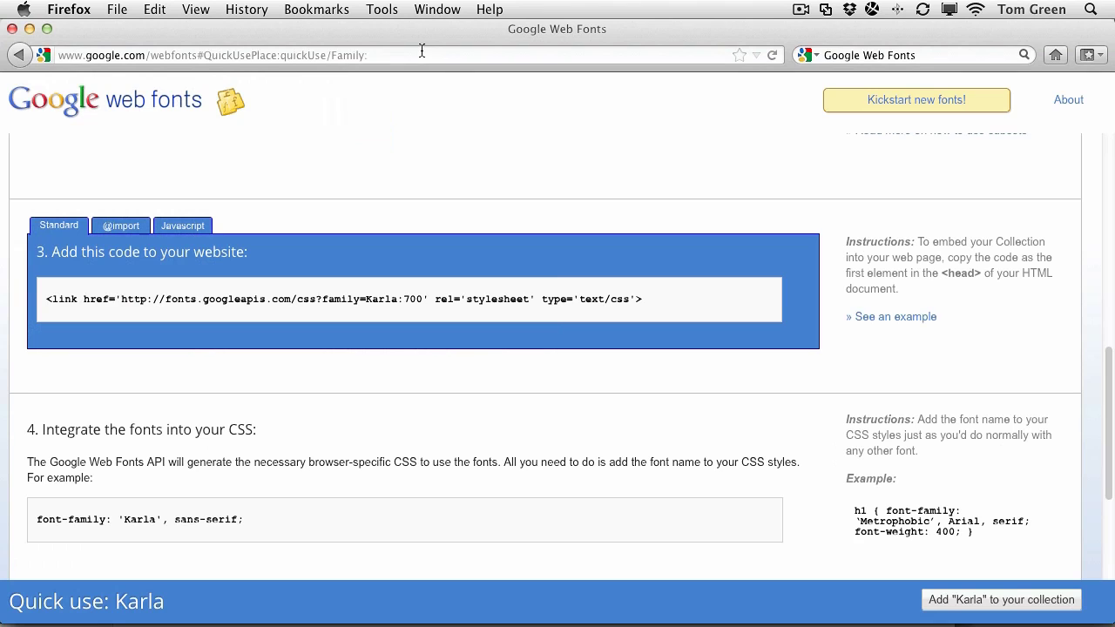